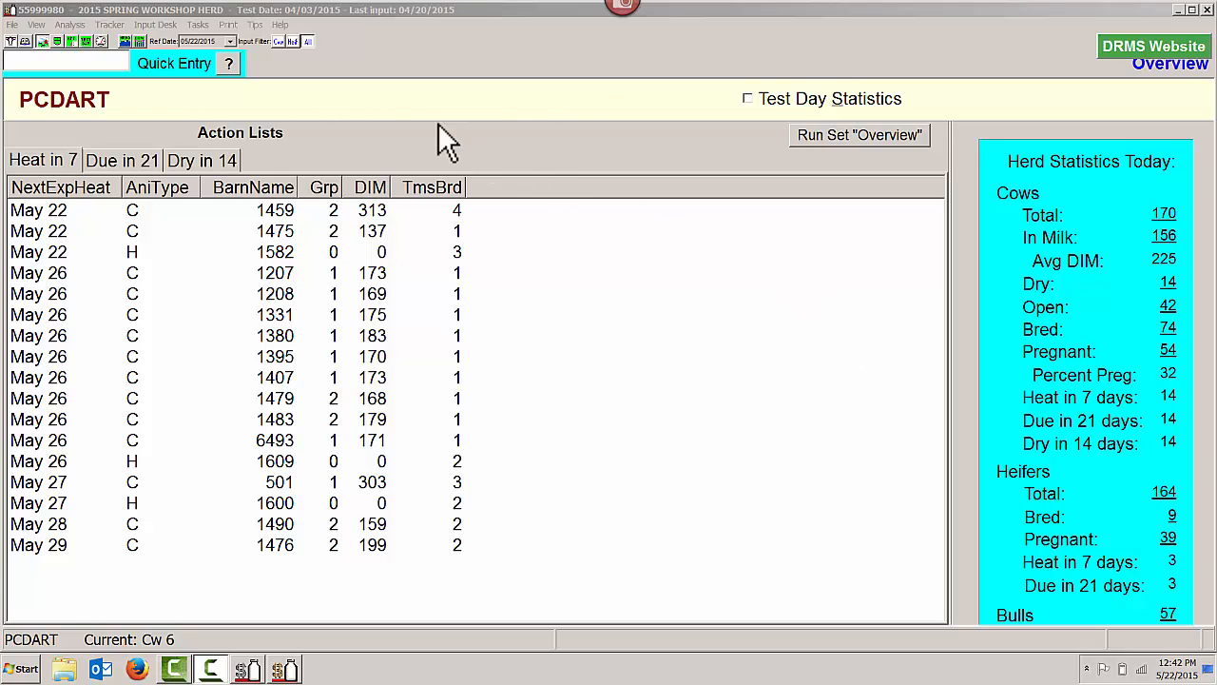
Open the example document for SCC Report 240-242 from the SCC & MUN group of the Test Day report options
click(86, 42)
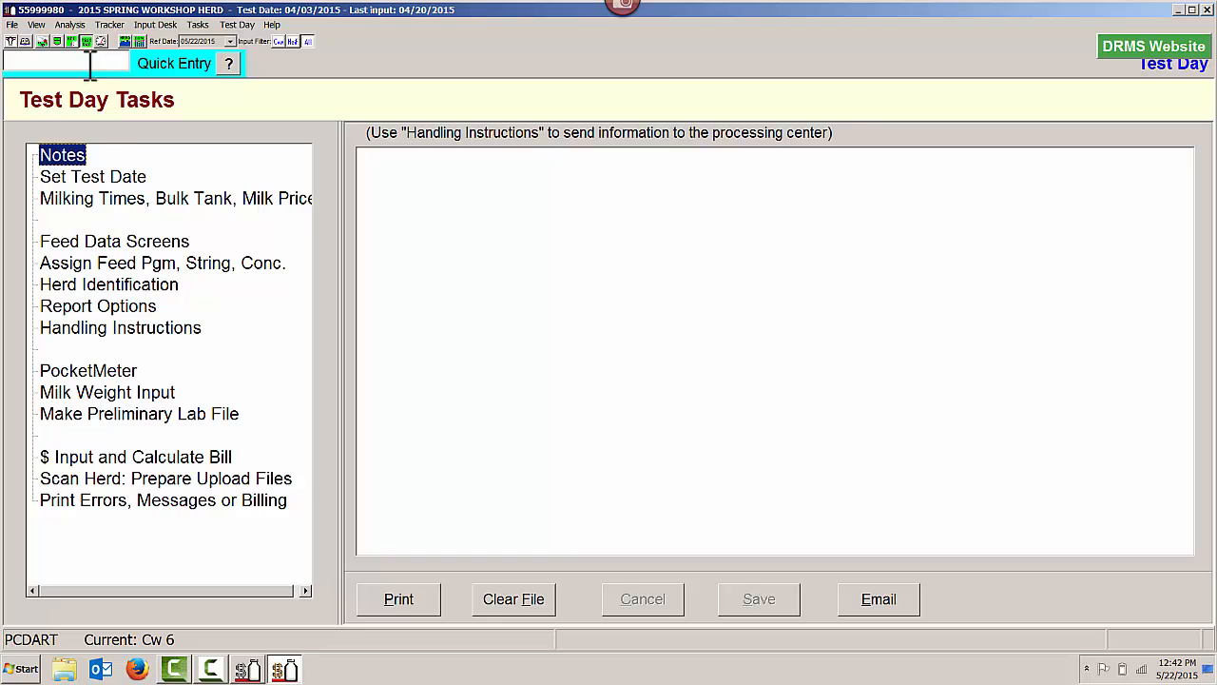
click(107, 305)
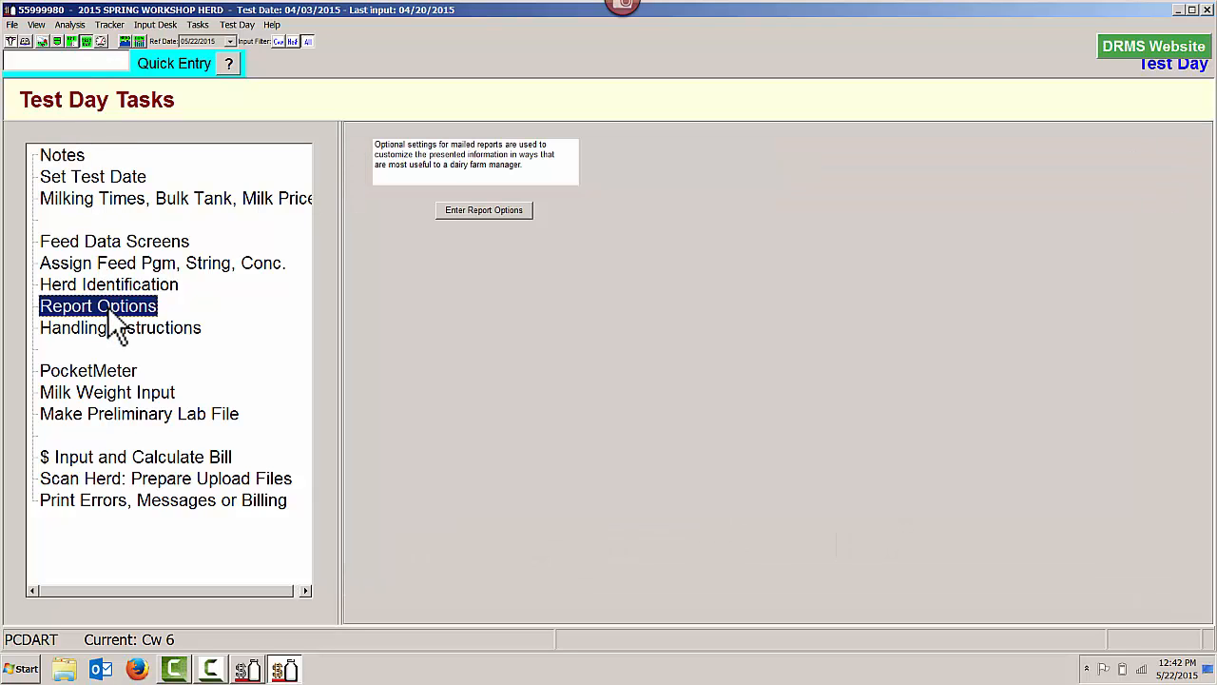
click(480, 210)
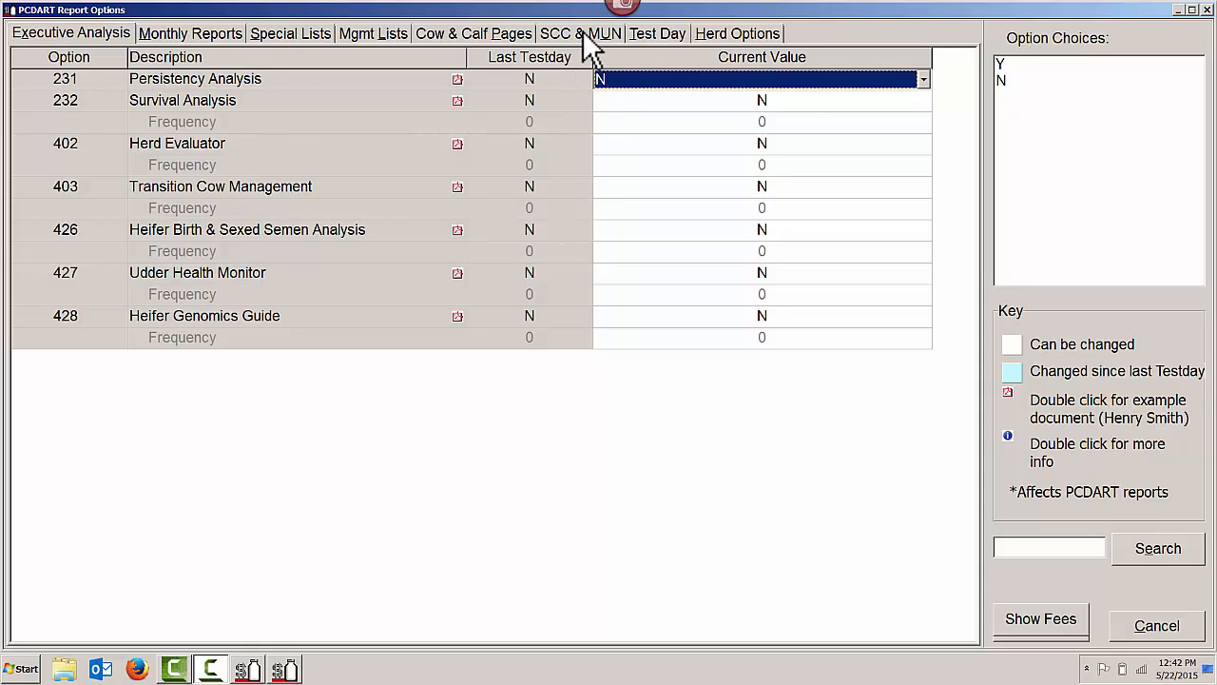
click(582, 31)
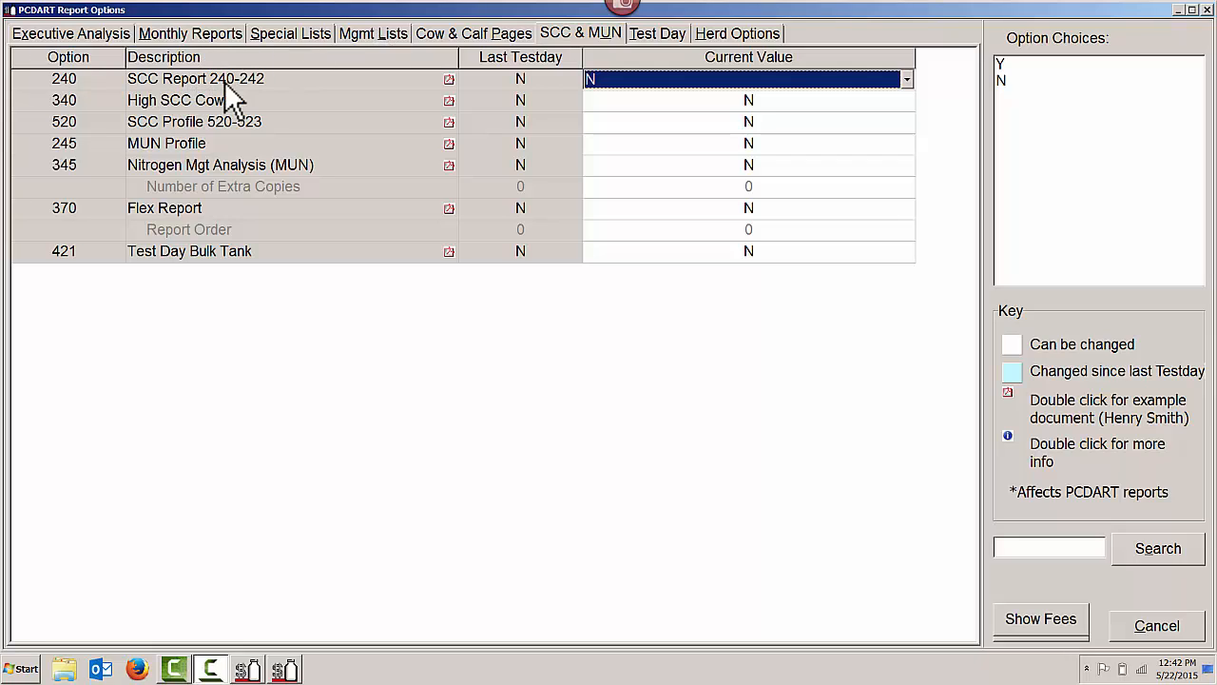
click(450, 79)
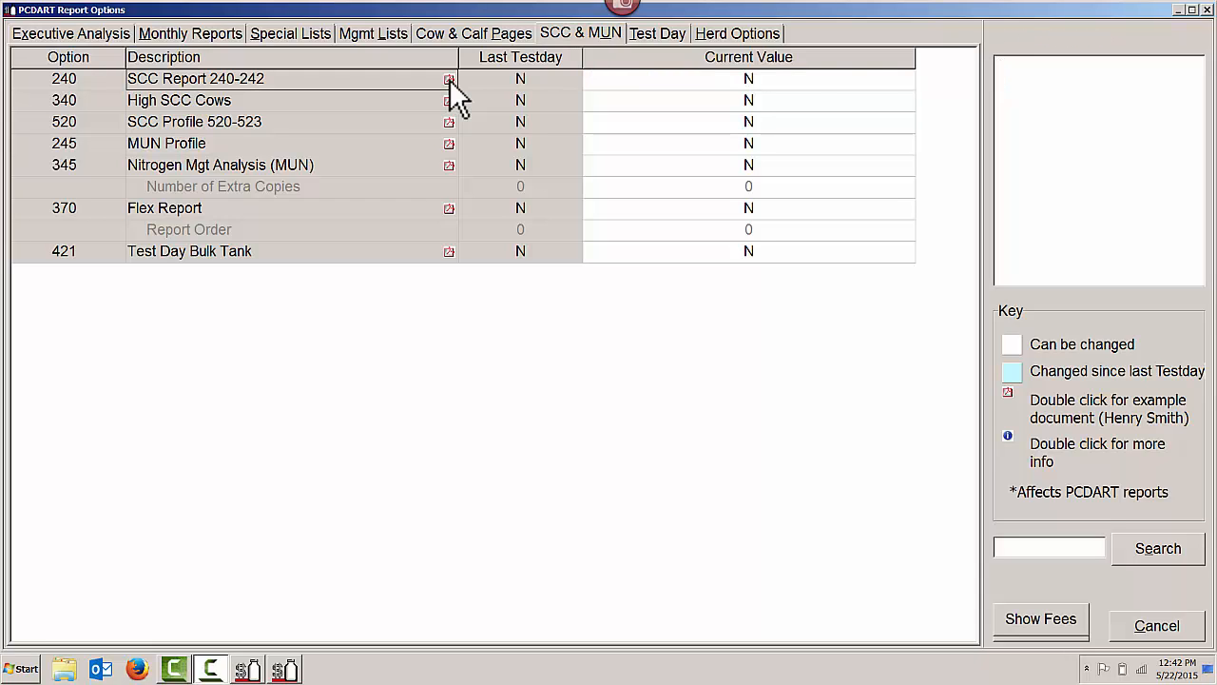
double_click(449, 79)
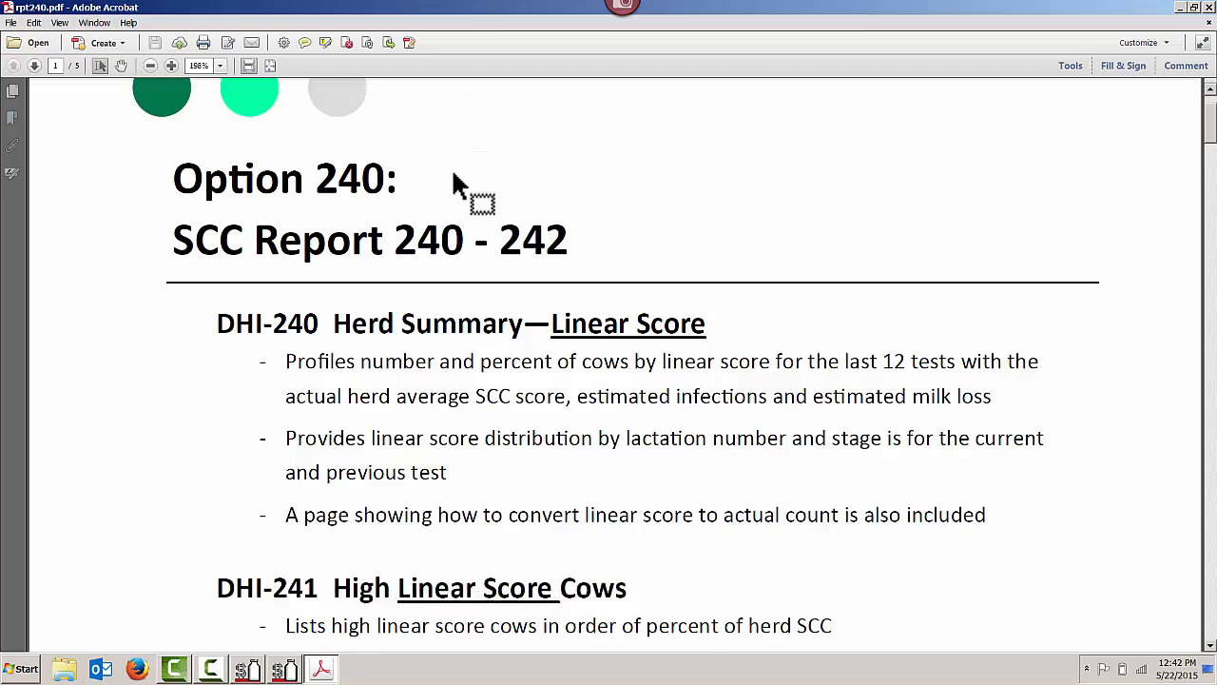
Read through the sample report to the DHI-241 Somatic Cell High Cows page, and close the document and the report options
scroll(454, 177, down, 15)
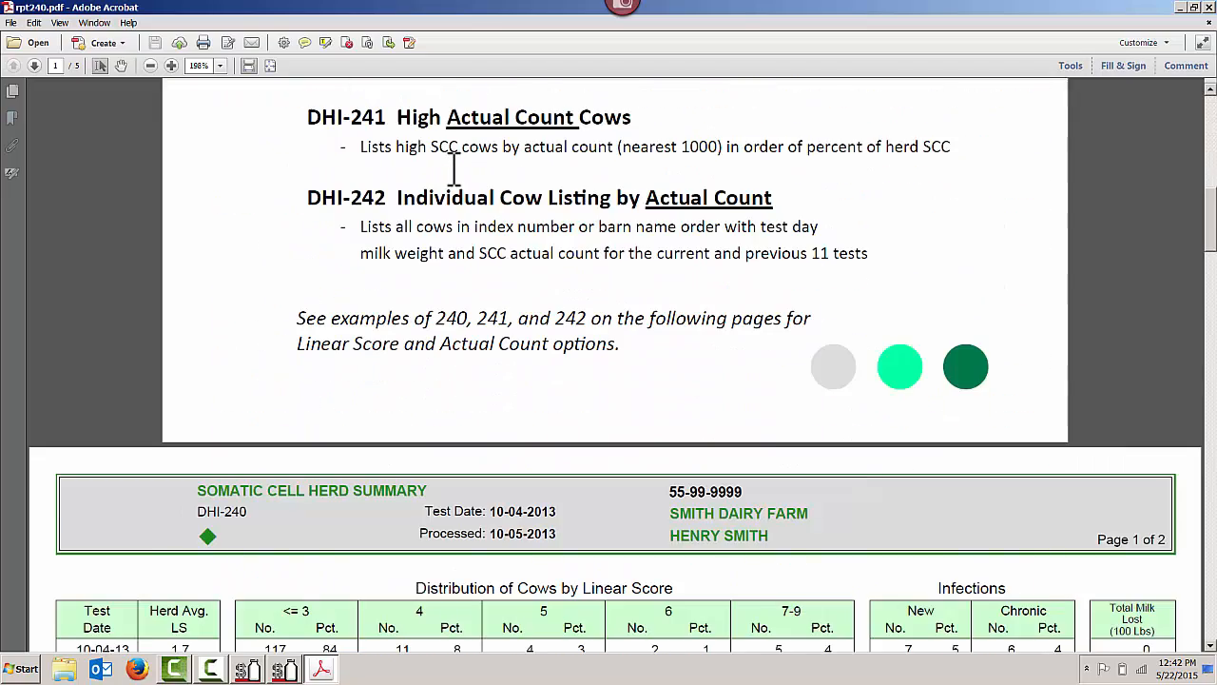
scroll(455, 171, down, 5)
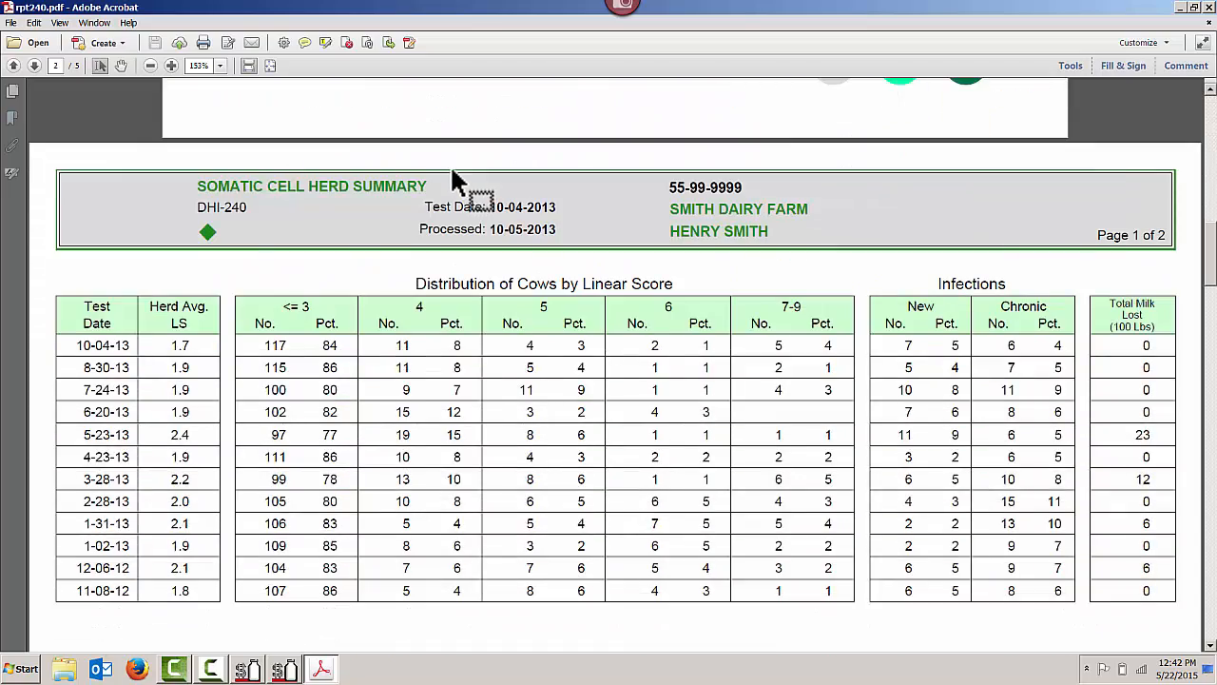
scroll(393, 180, down, 16)
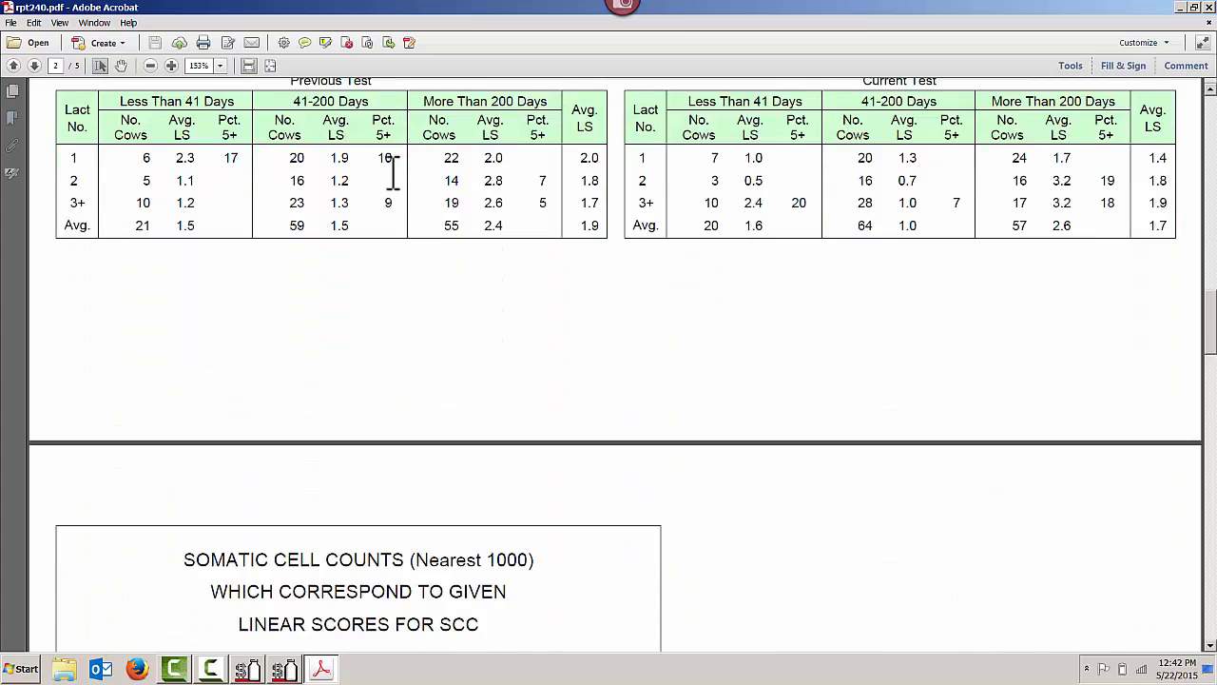
scroll(393, 171, down, 10)
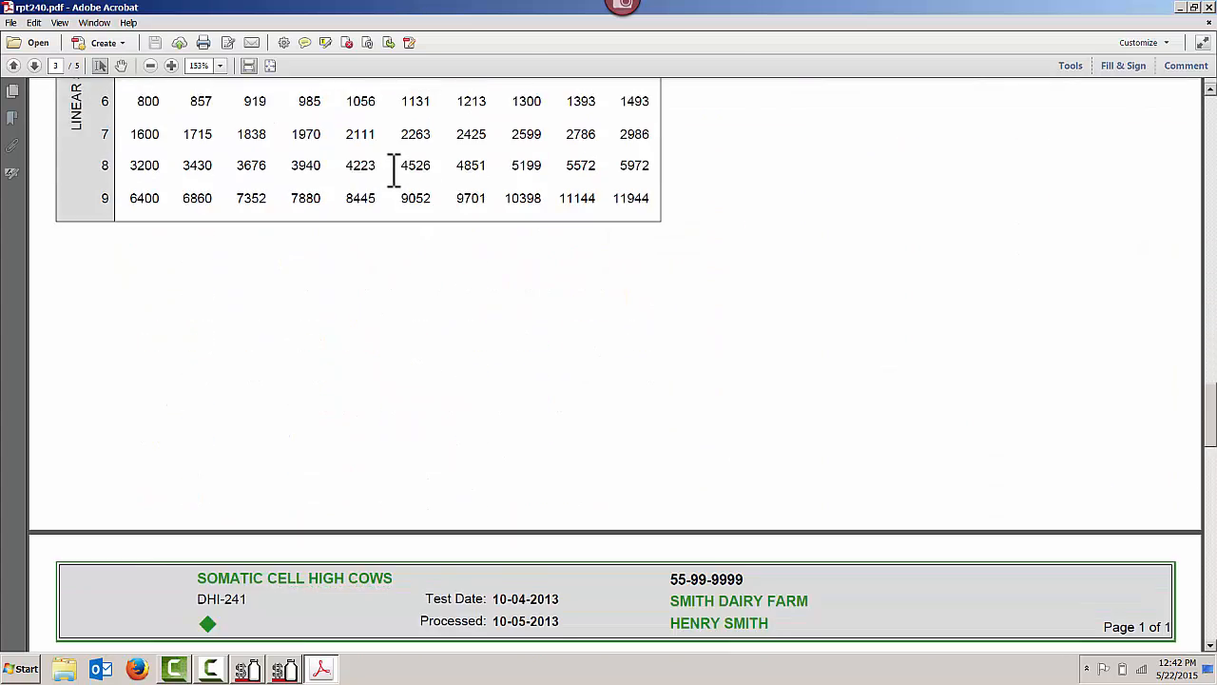
scroll(393, 171, down, 6)
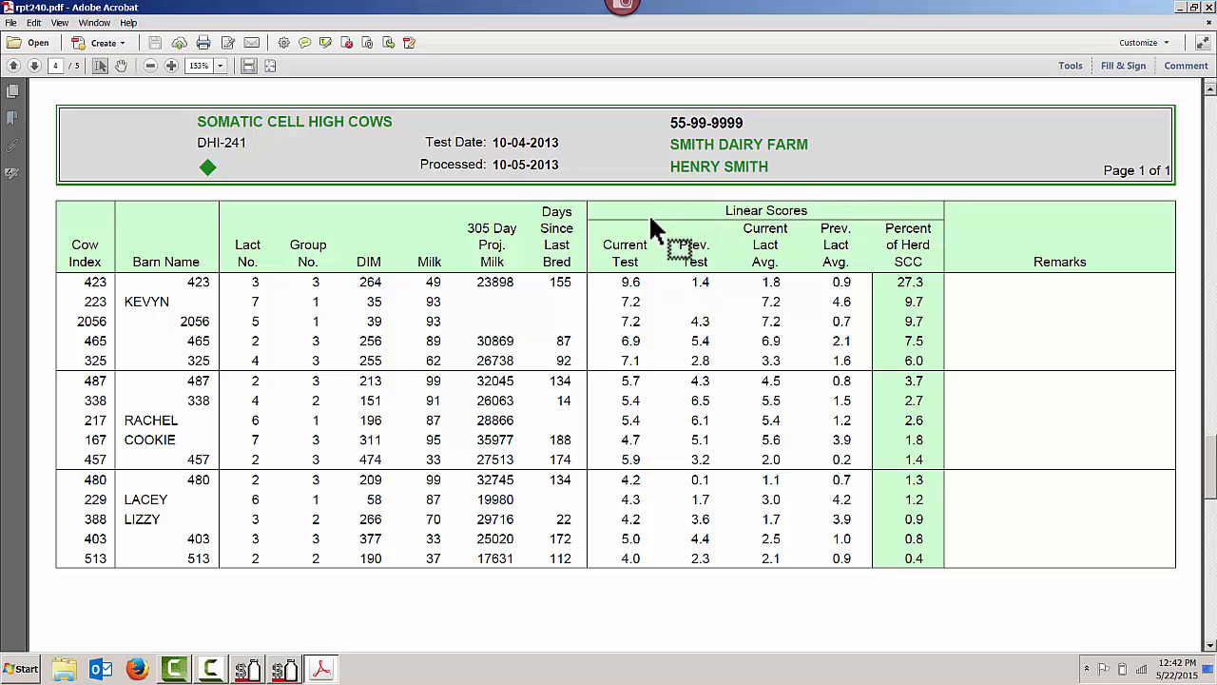
click(1208, 7)
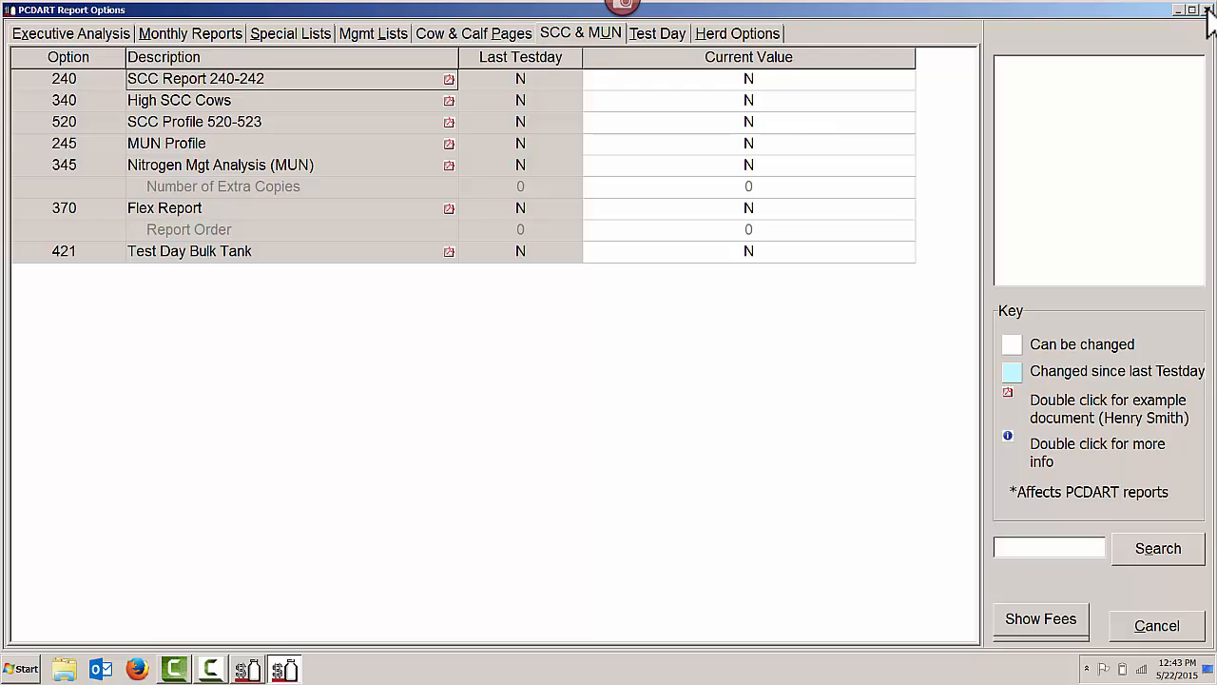
click(1157, 627)
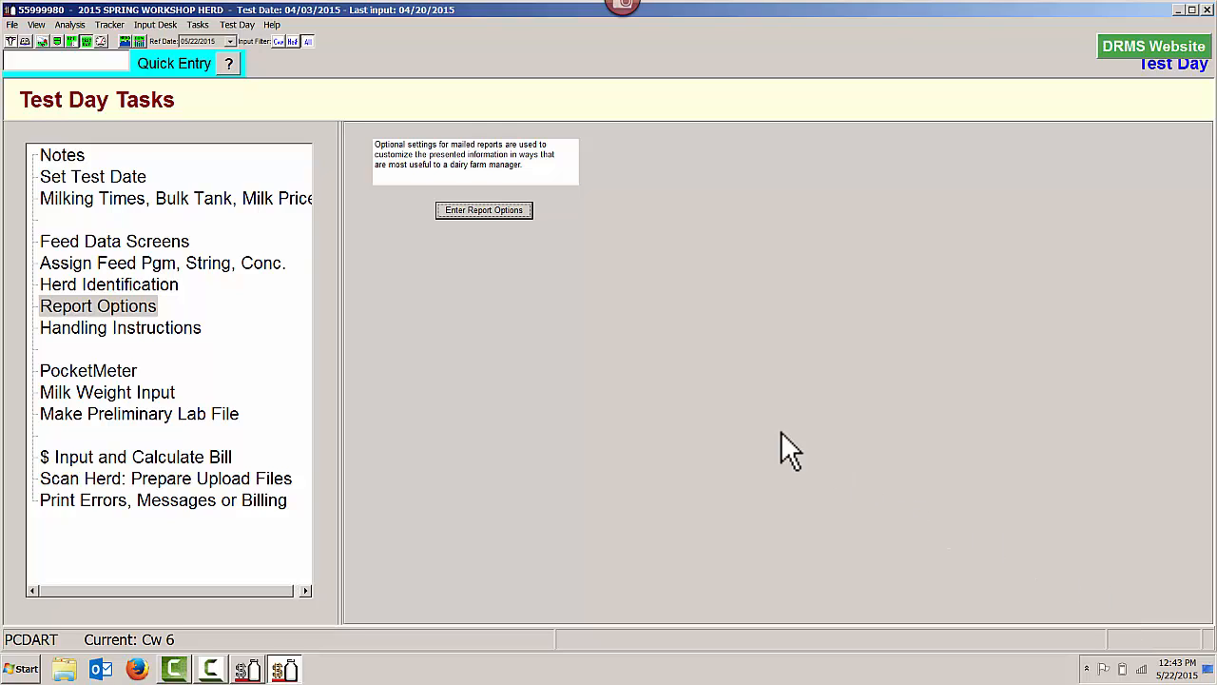
Create a new report titled High SCC
click(126, 42)
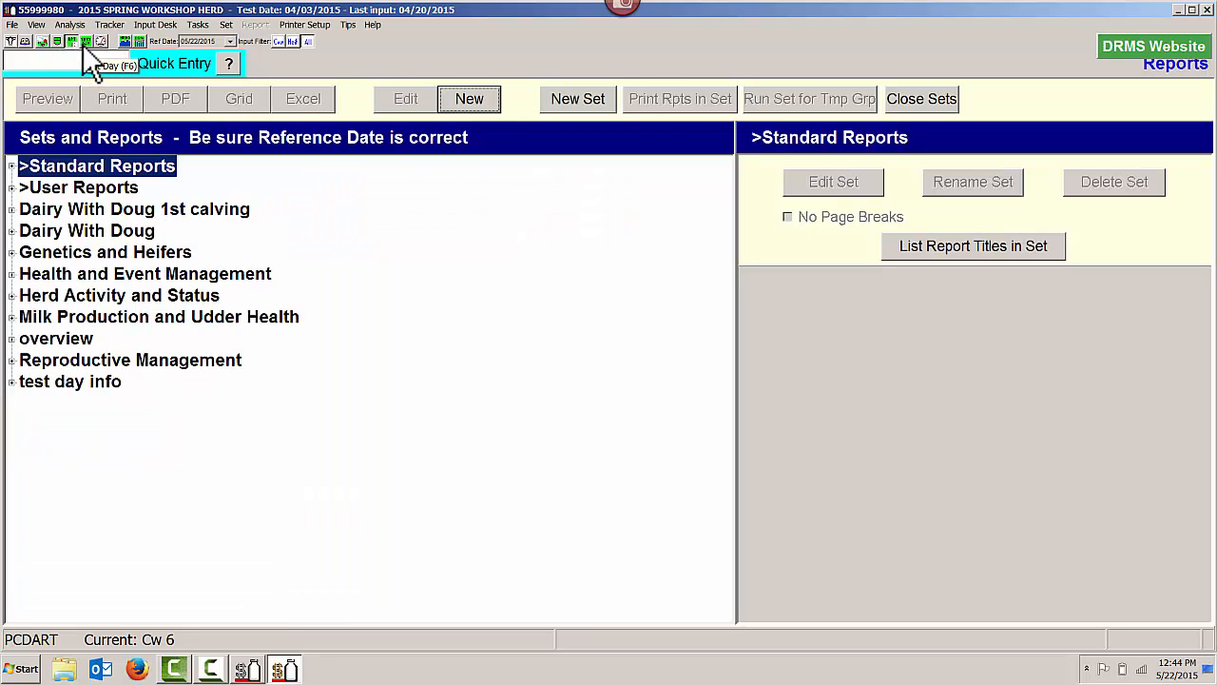
click(470, 99)
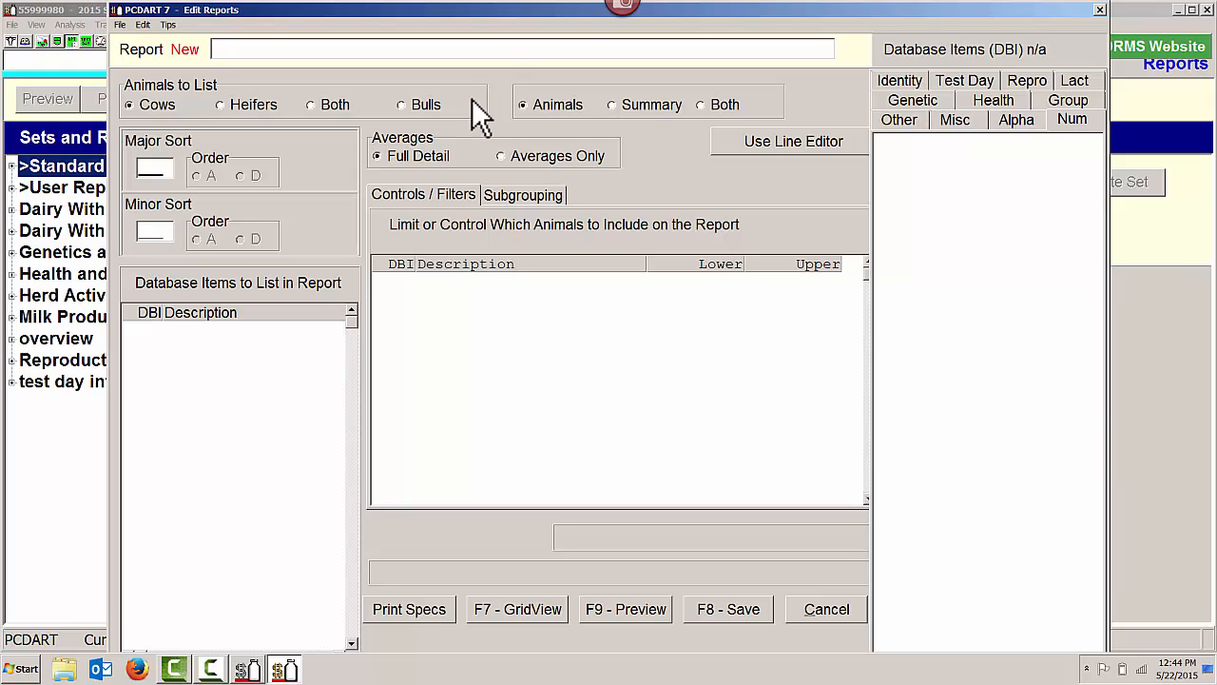
text(High SCC)
List database items 50 Index, 51 Barn name, 8 Lactation no. and 4 Group in the report
click(160, 328)
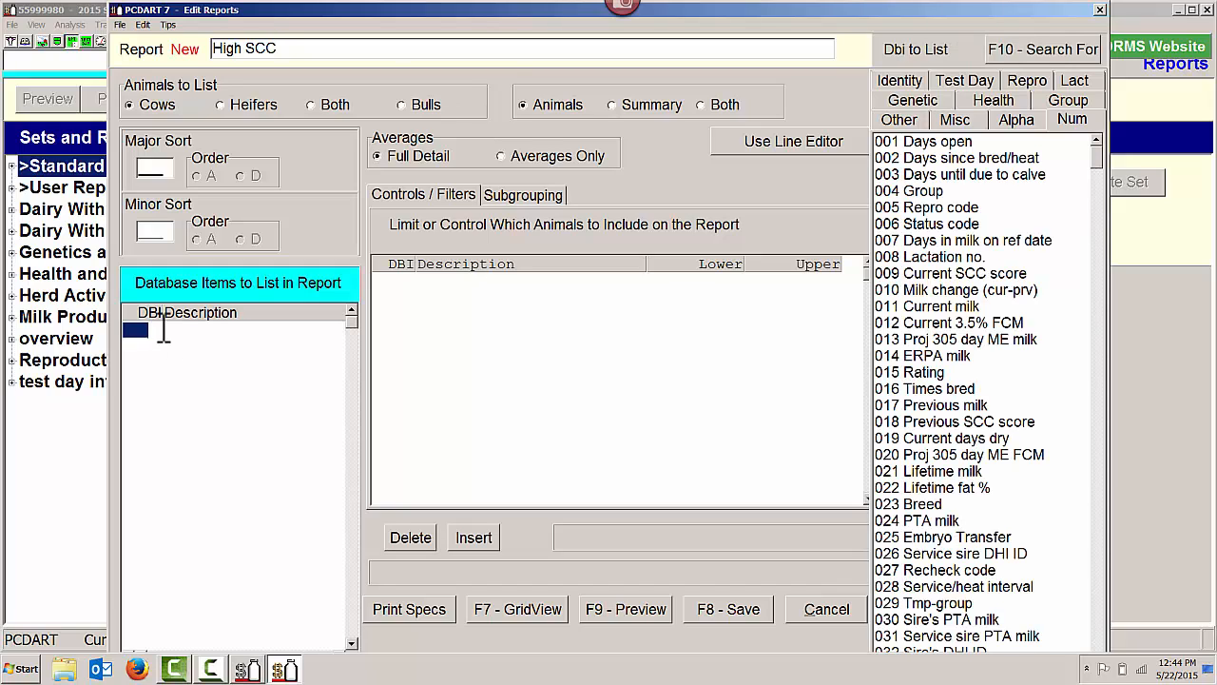
text(50)
key(Return)
text(51)
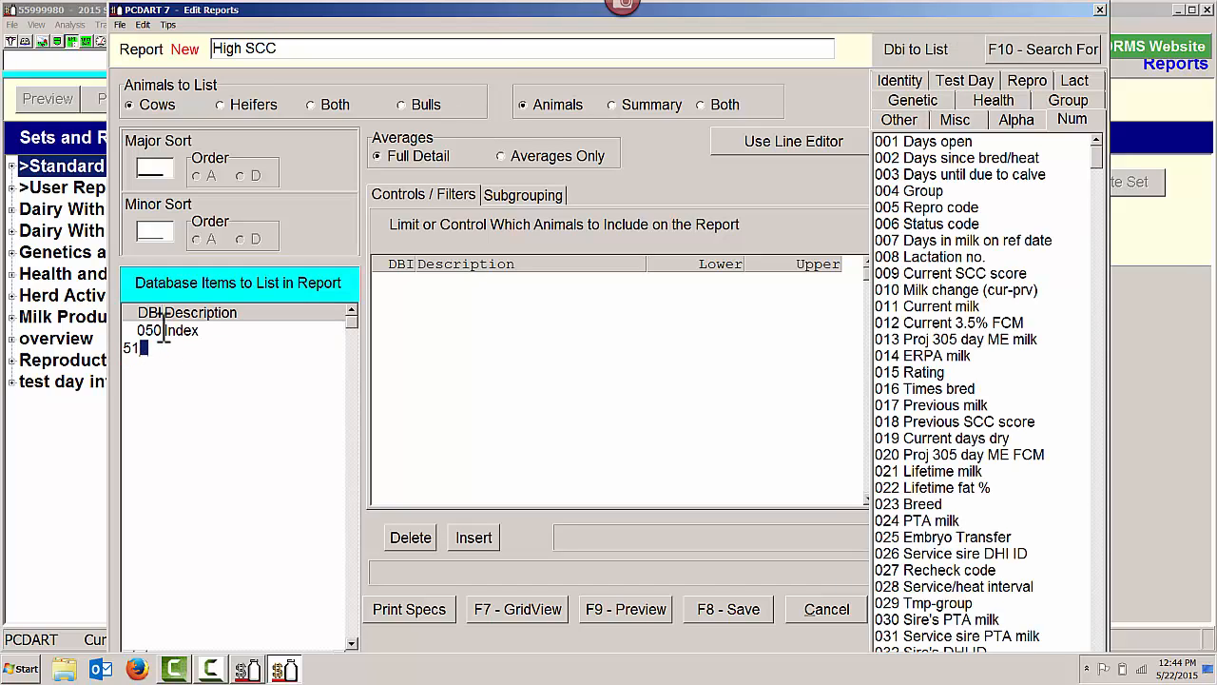
key(Return)
text(8)
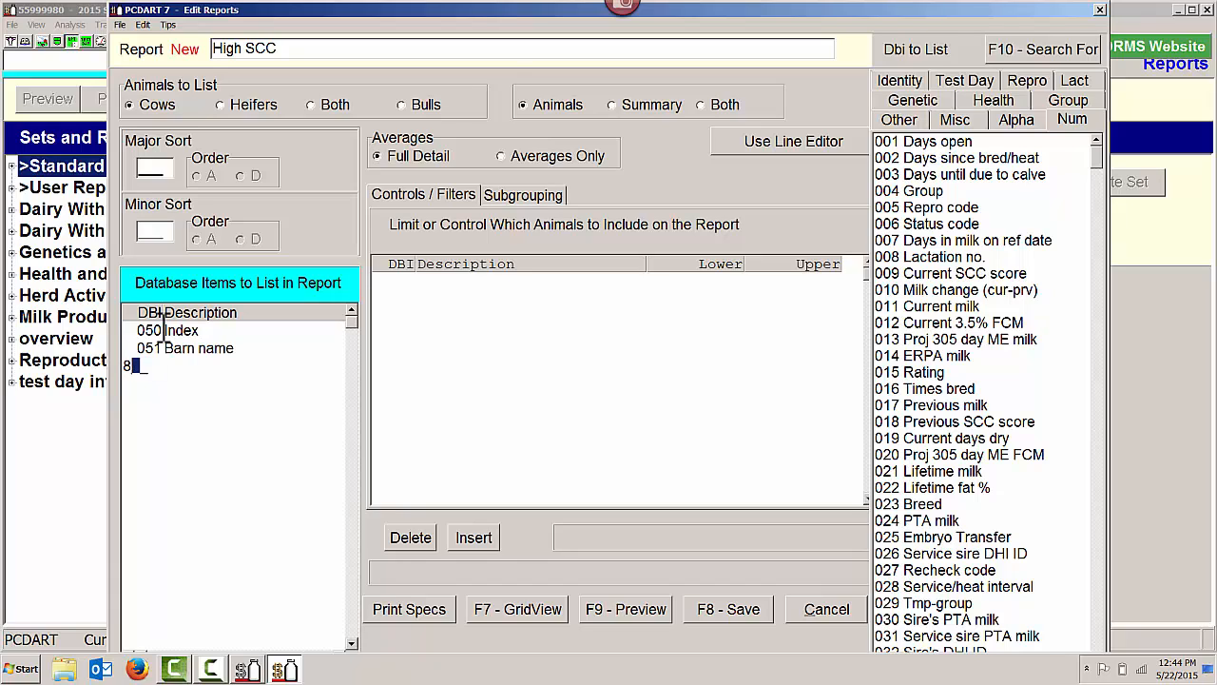
key(Return)
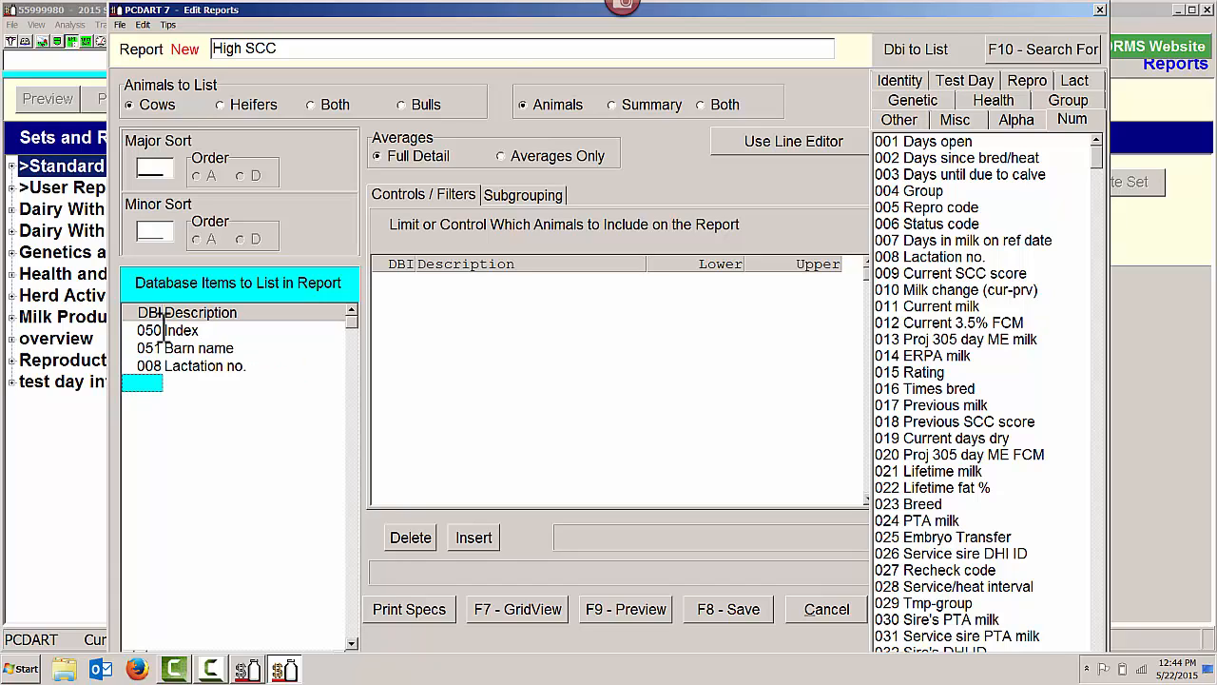
text(4)
key(Return)
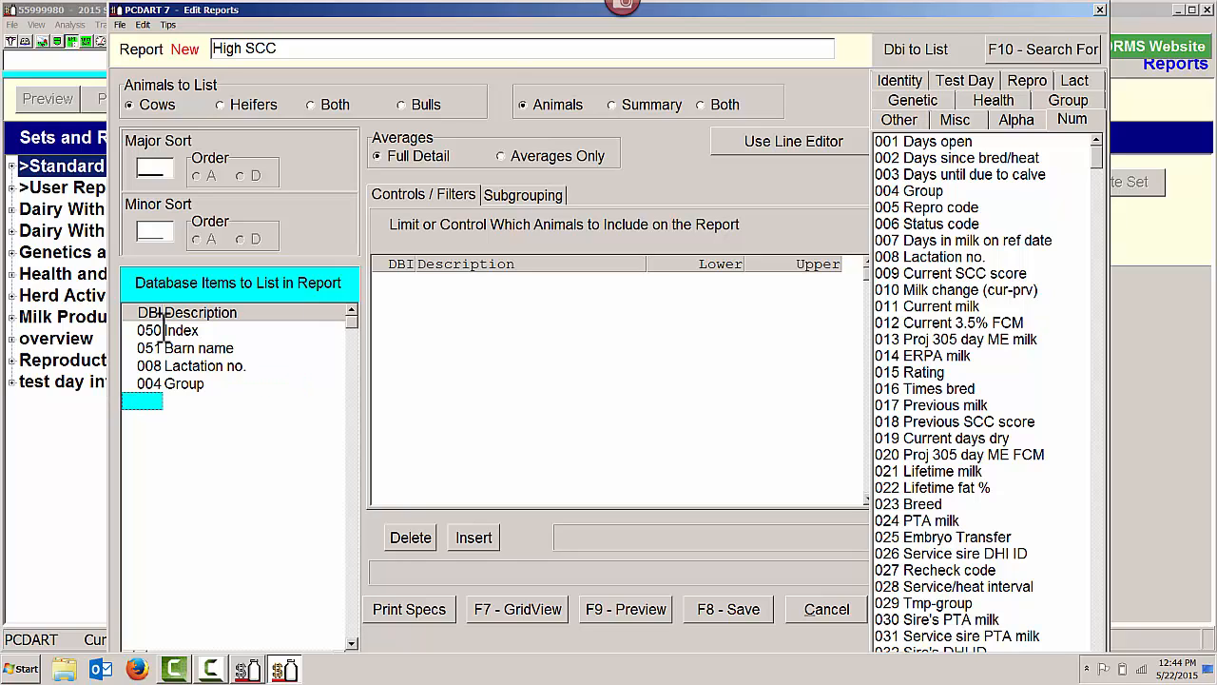
Add items 75 Days in milk on test date, 11 Current milk, 164 Proj 305 day act milk and 2 Days since bred/heat
text(75)
key(Return)
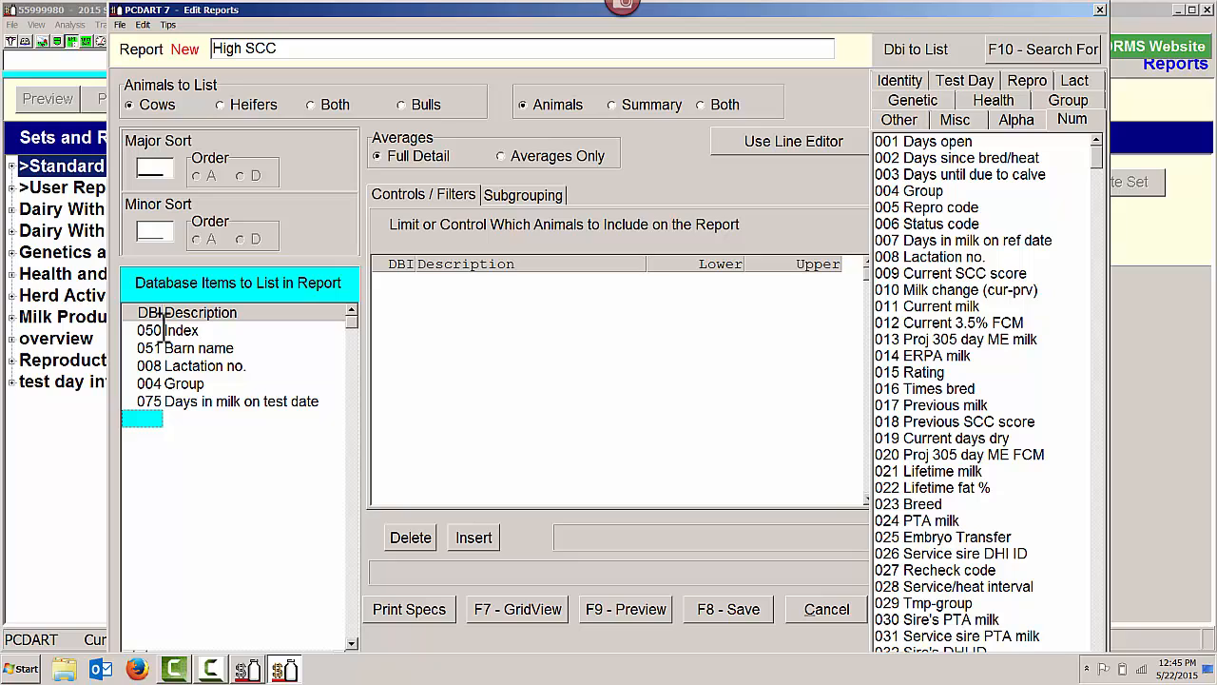
text(11)
key(Return)
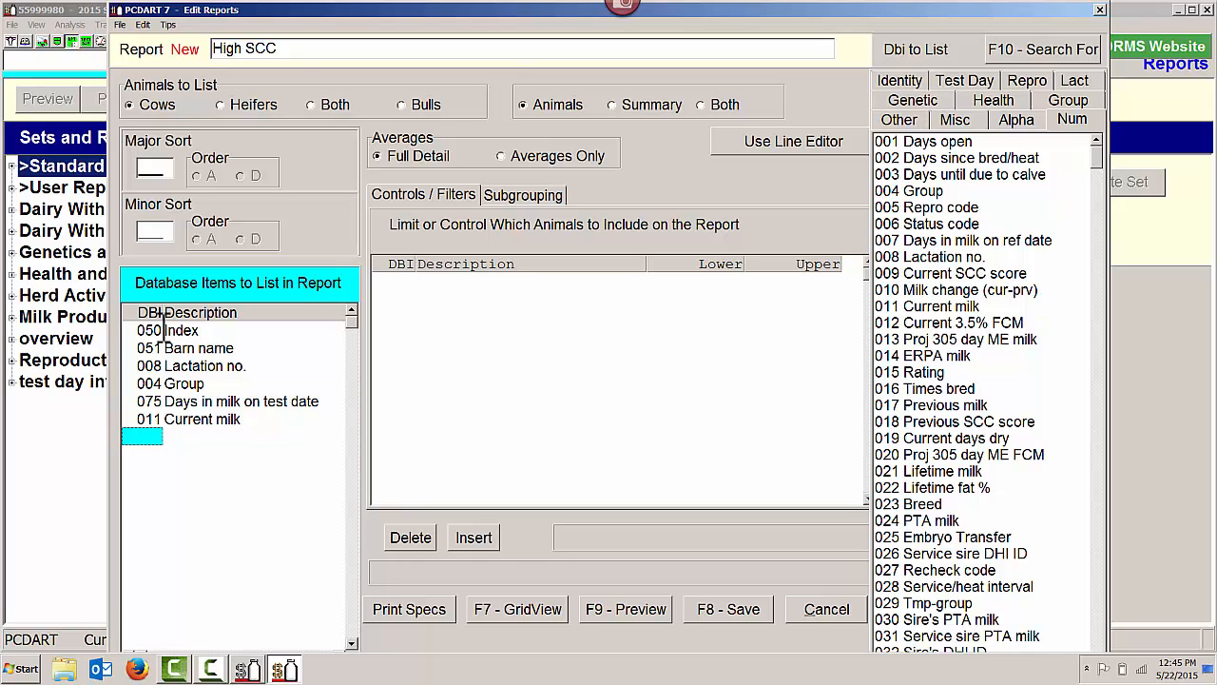
text(164)
key(Return)
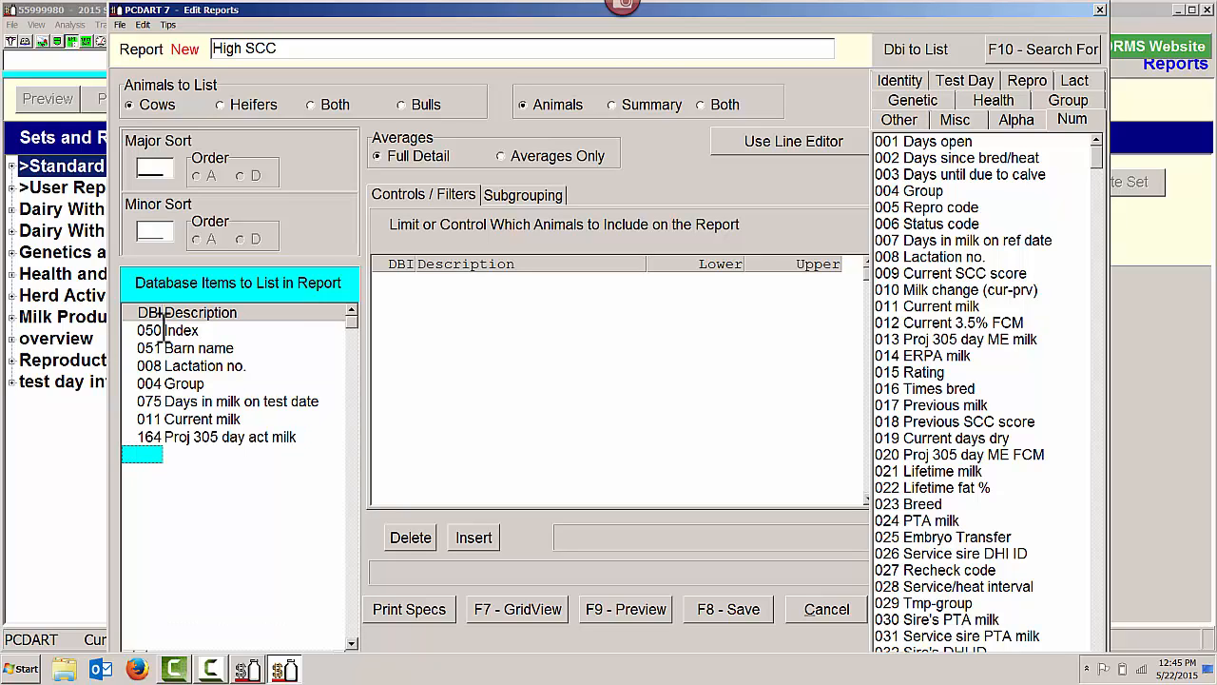
text(2)
key(Return)
Add a vertical line (105) followed by items 111 Current SCC act, 112 Previous SCC act and 255 Bulk tank % SCC contribution
text(1)
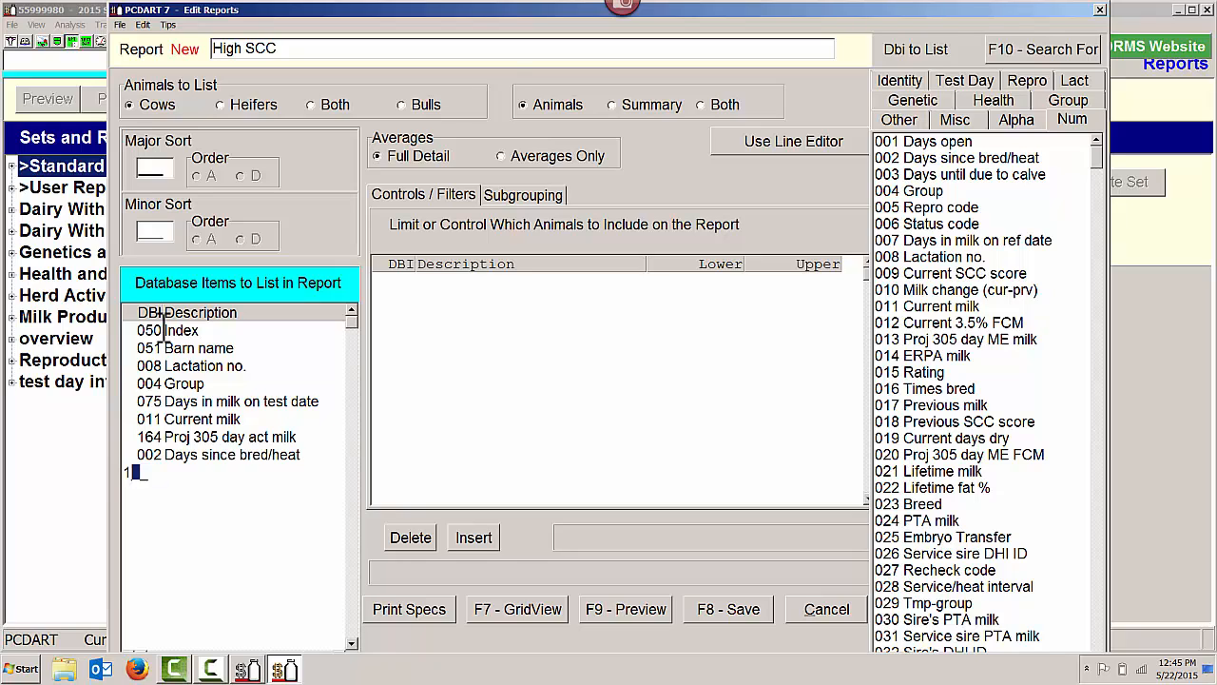
text(05)
key(Return)
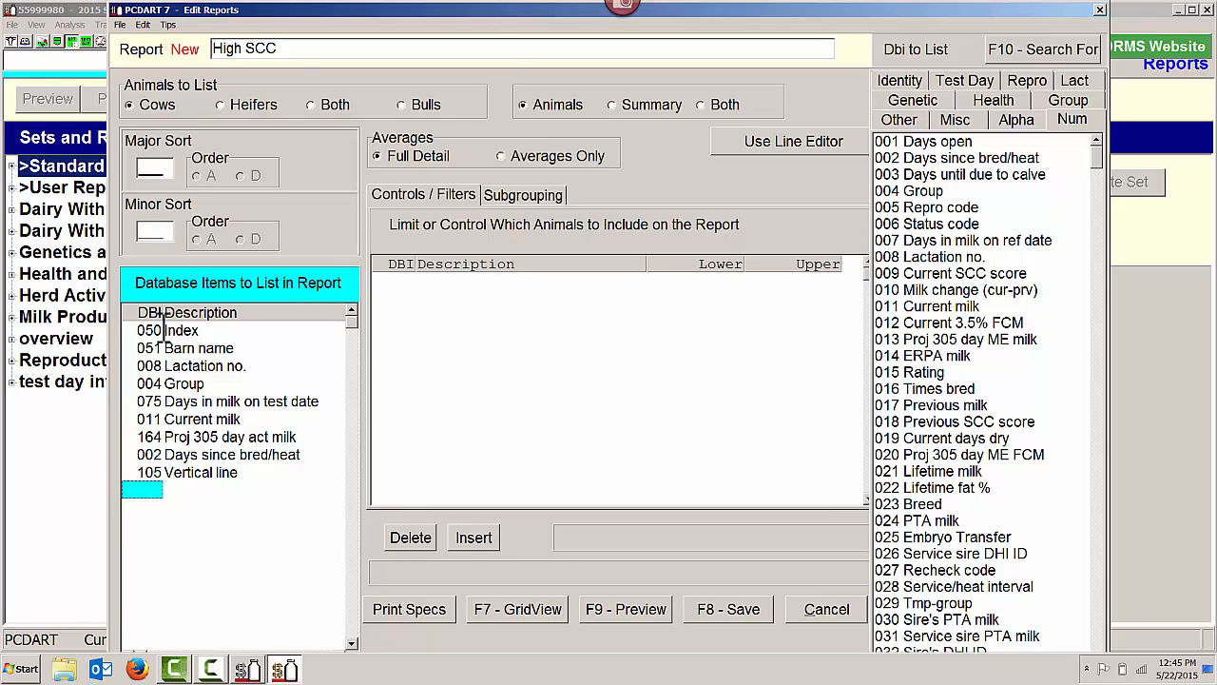
text(111)
key(Return)
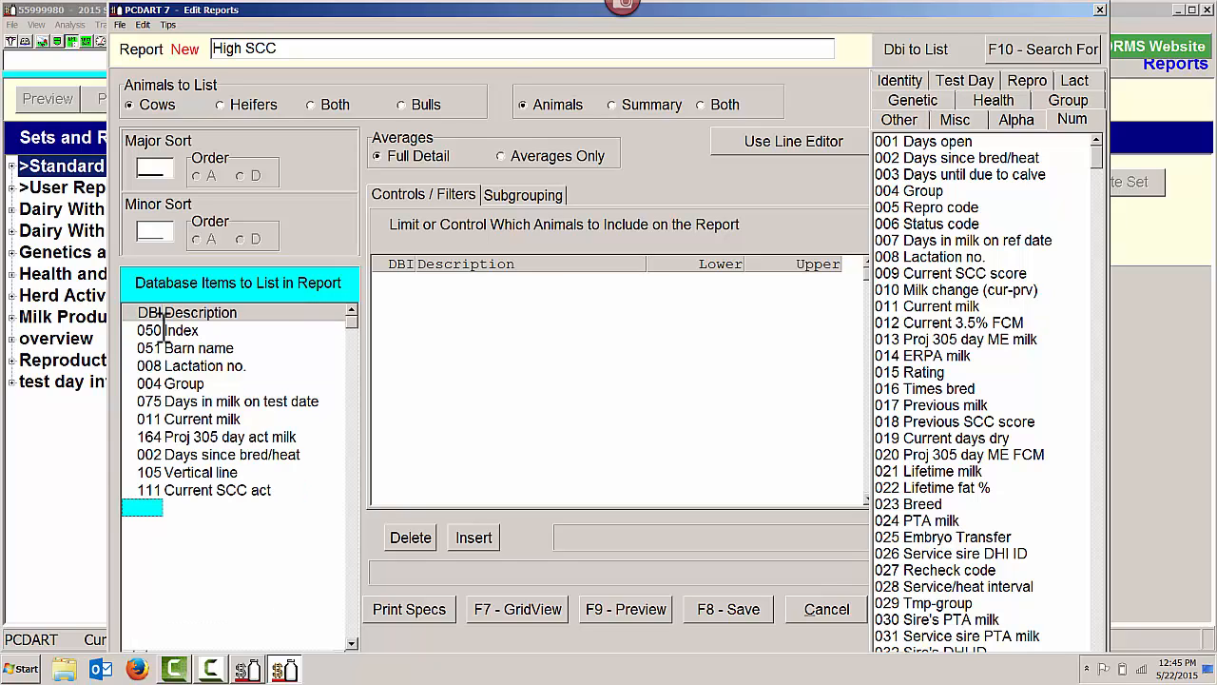
text(112)
key(Return)
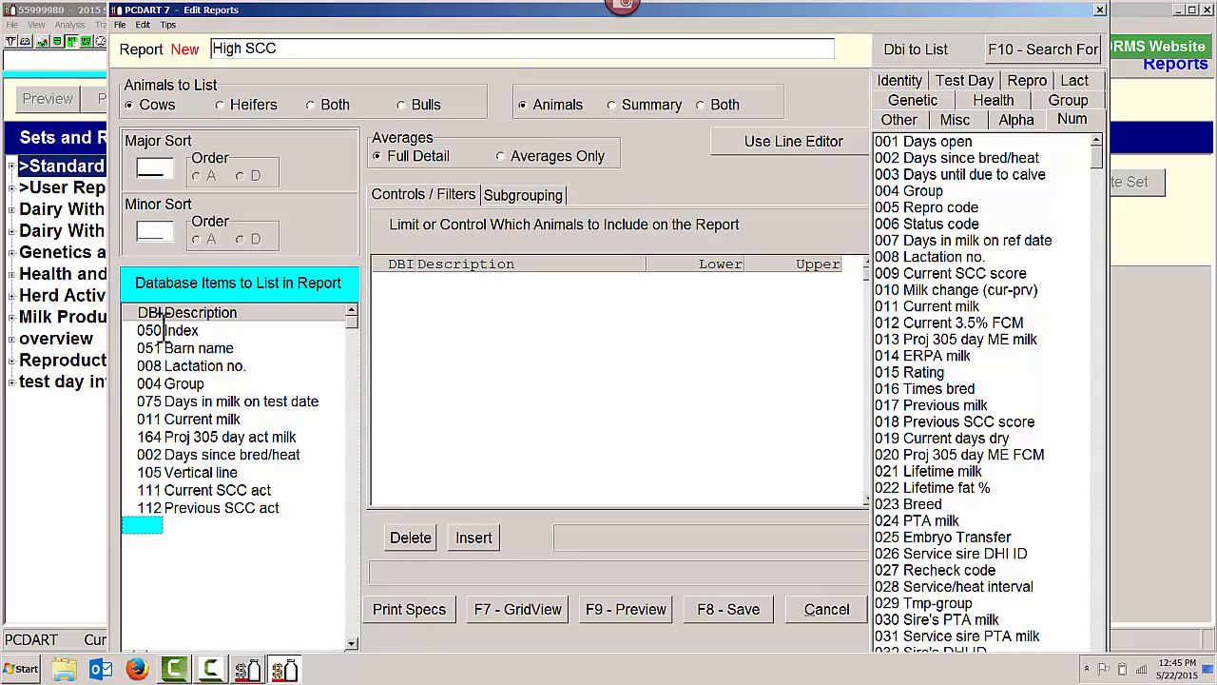
text(255)
key(Return)
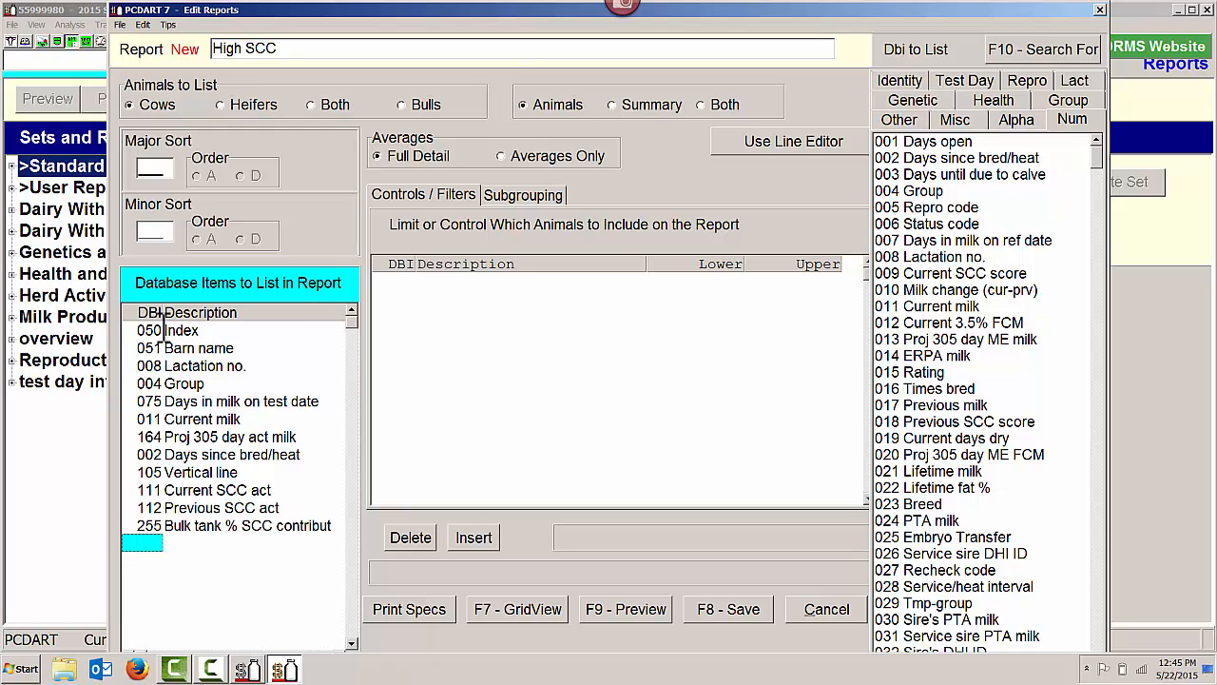
Add another vertical line (105), item 319 Lact Average SCC Actual and item 230 Prev lact SCC Average to the report list
text(105)
key(Return)
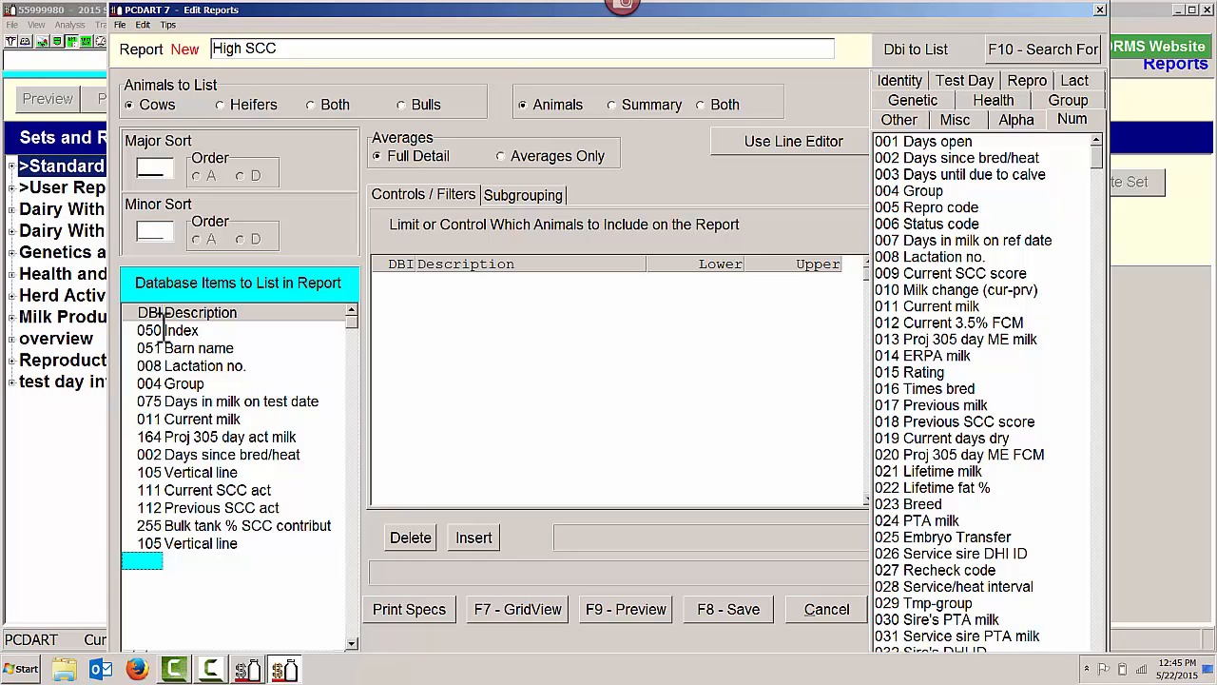
text(319)
key(Return)
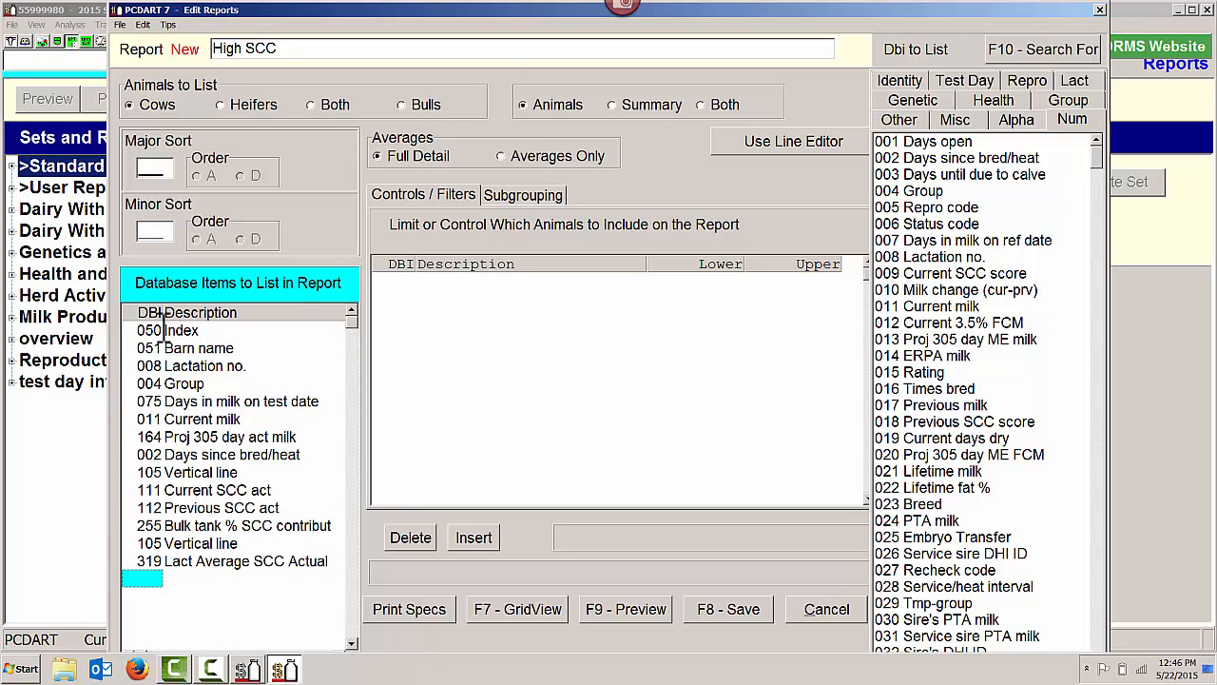
text(230)
key(Return)
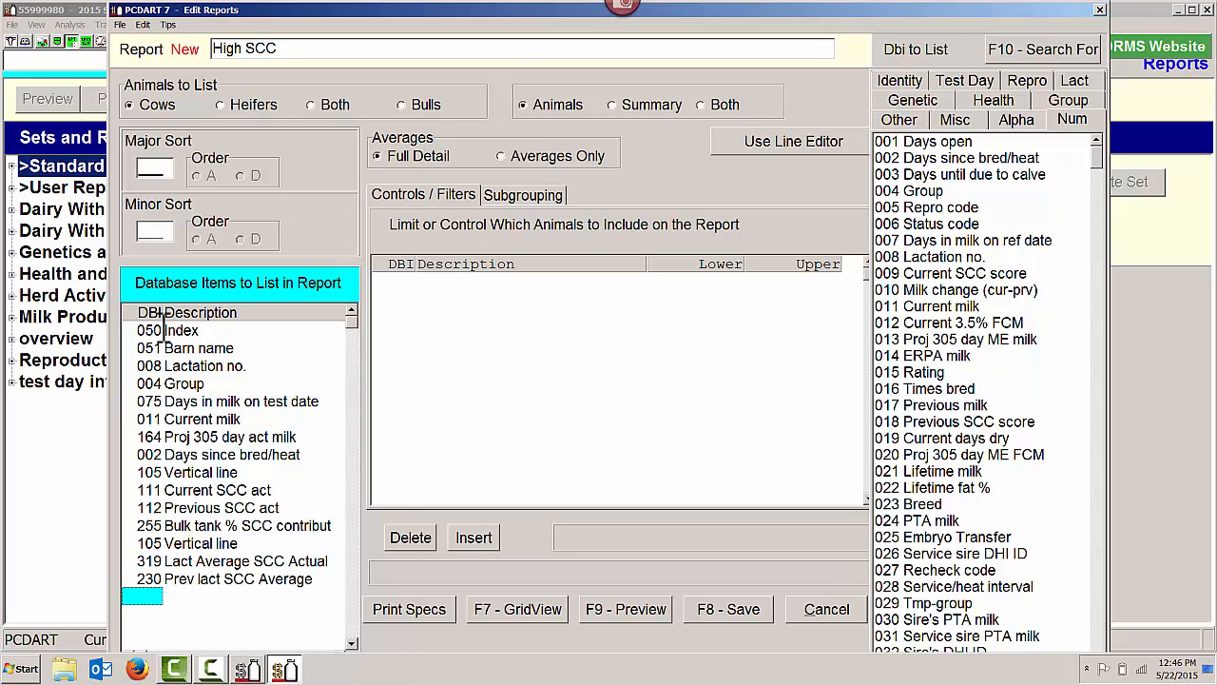
Finish the report's item list with a vertical line (105) and item 684 Reason on report - 1st
text(105)
key(Return)
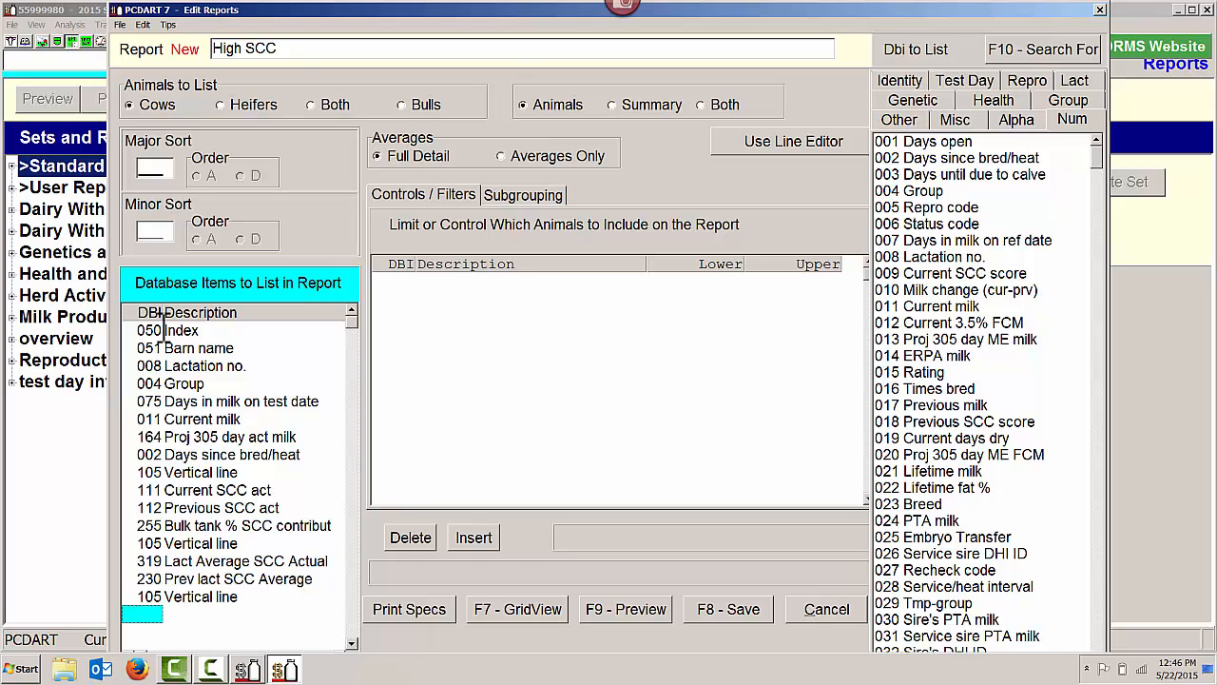
text(684)
key(Return)
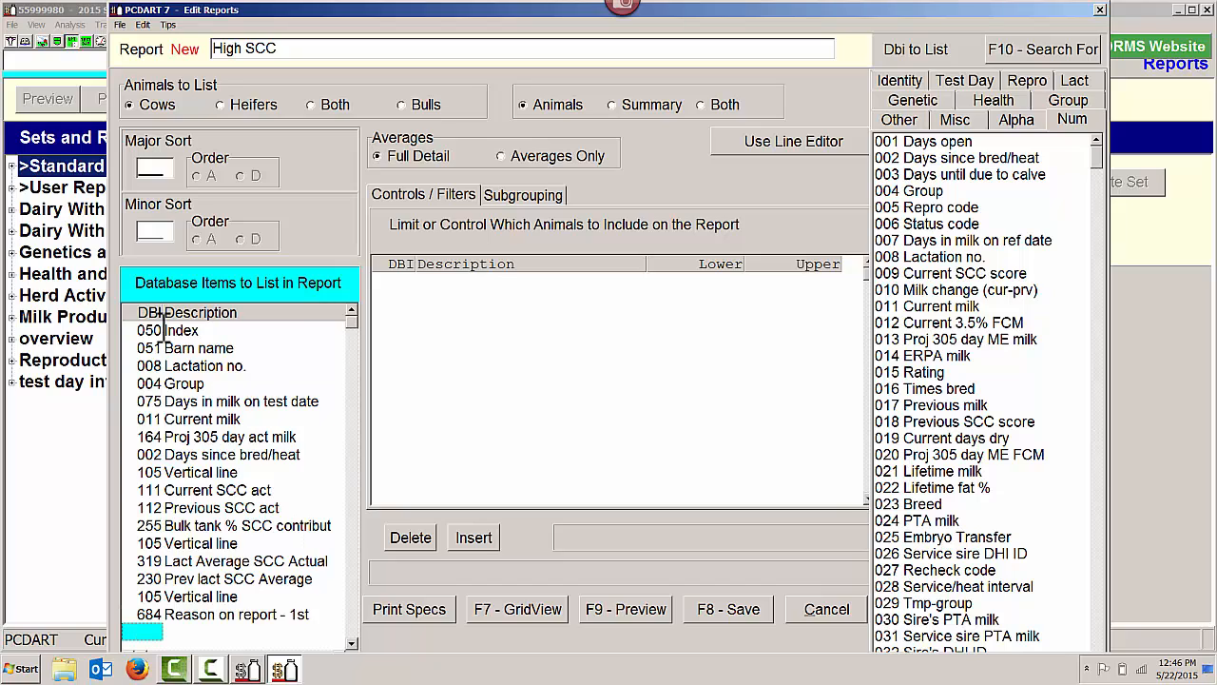
Add a control on item 009 Current SCC score with lower limit 4.0 and upper limit 9.9
click(400, 285)
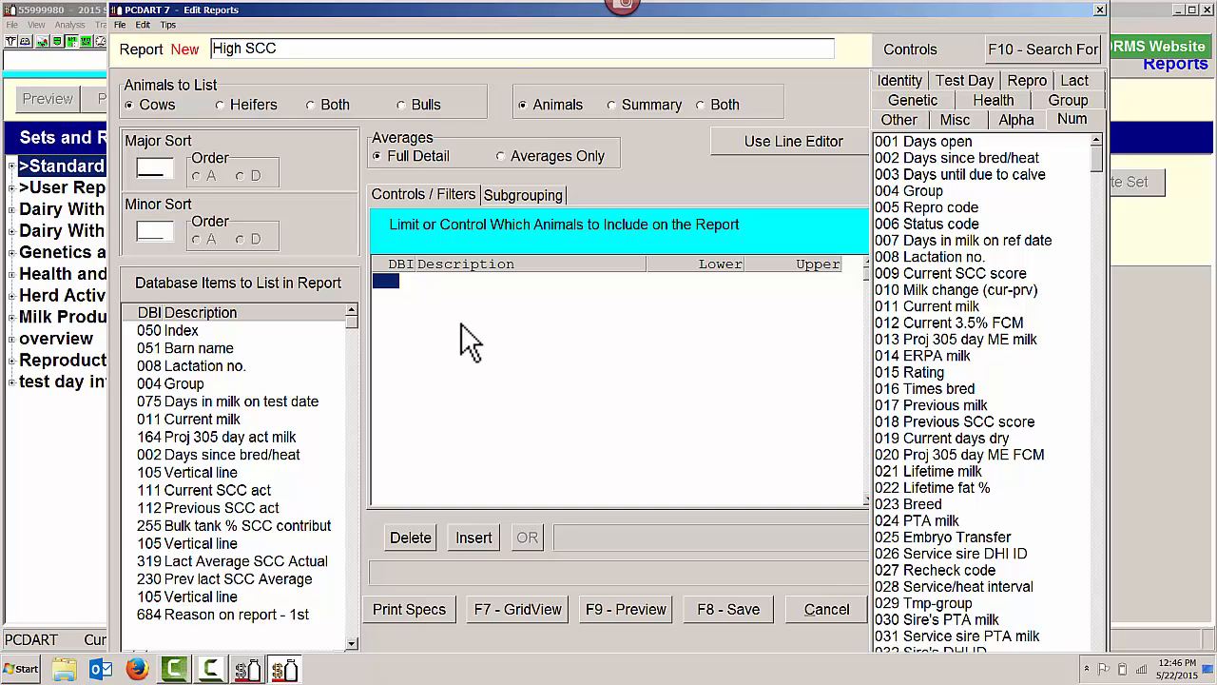
text(9)
key(Return)
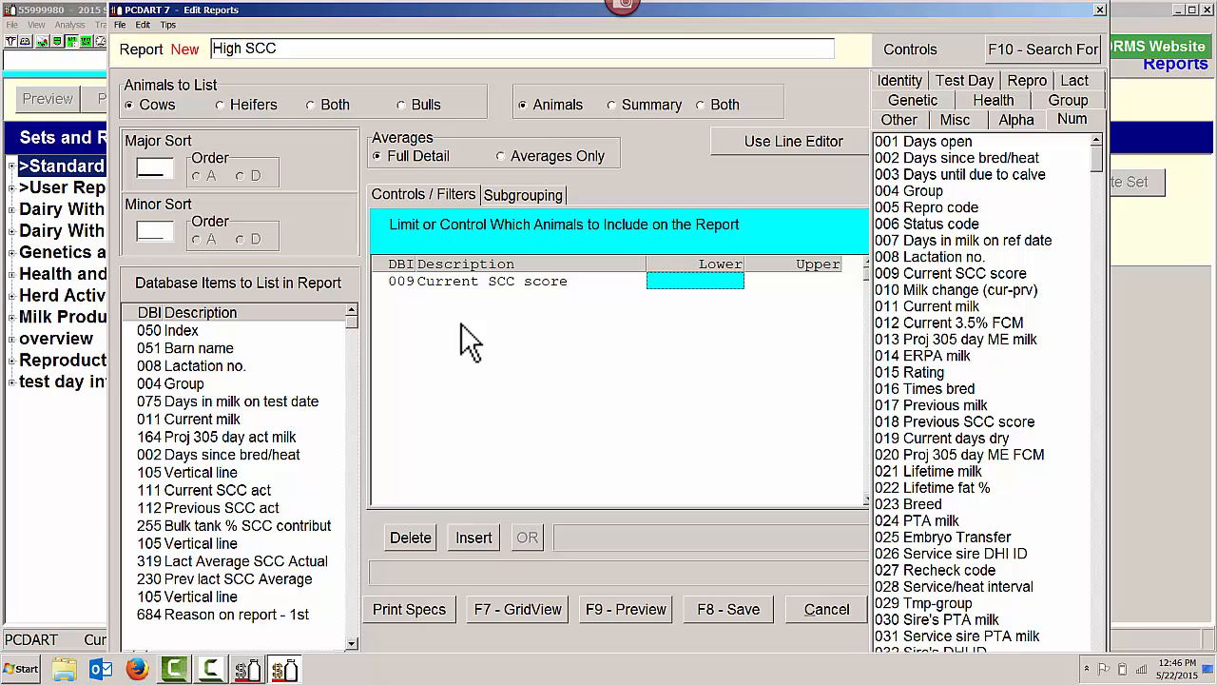
text(4.0)
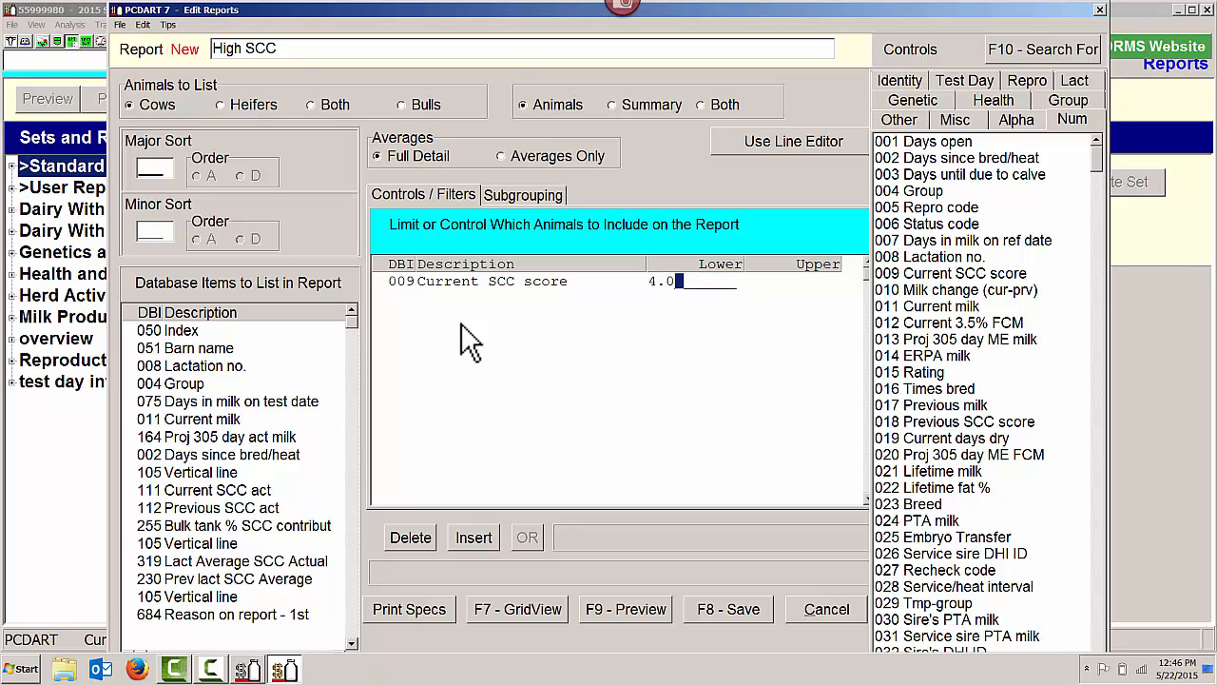
key(Return)
text(9.9)
key(Return)
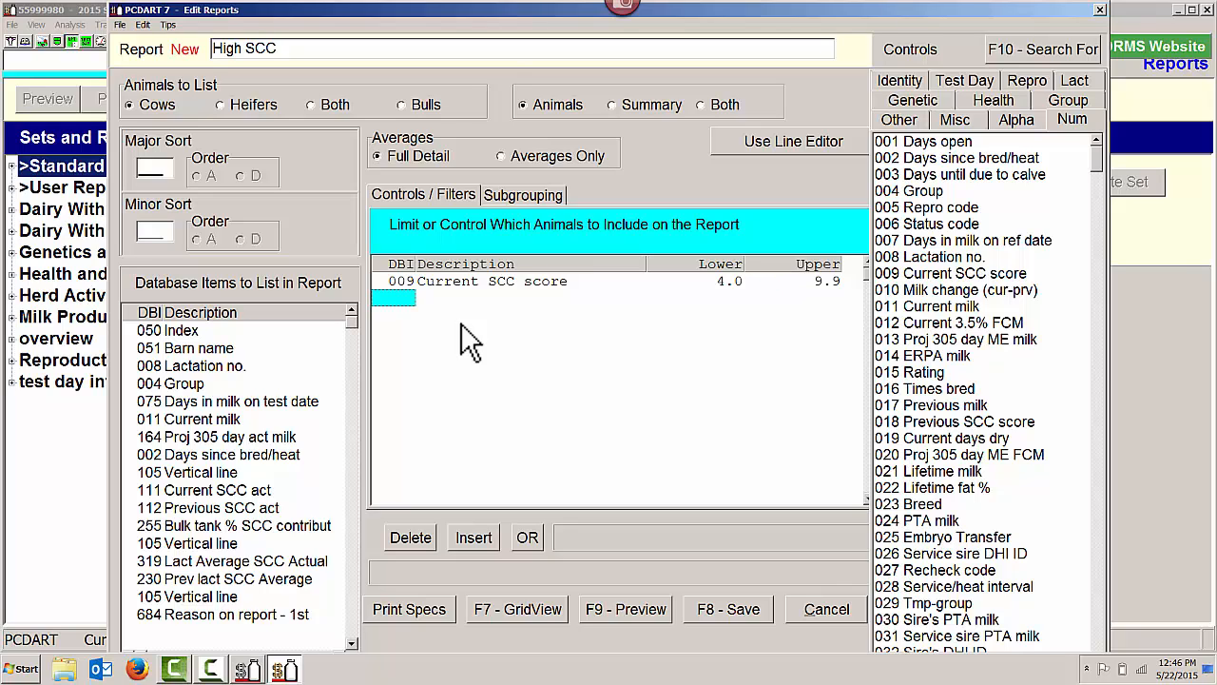
Add a control on item 018 Previous SCC score with lower limit 4.0 and upper limit 9.9
text(18)
key(Return)
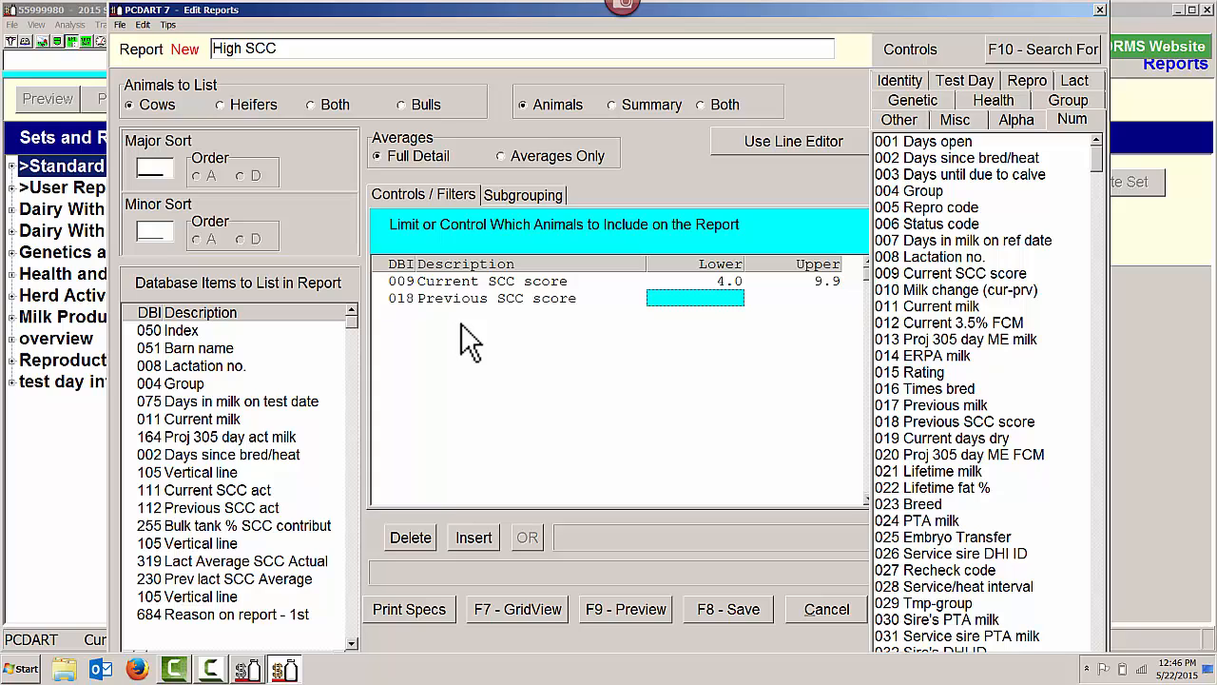
text(4.0)
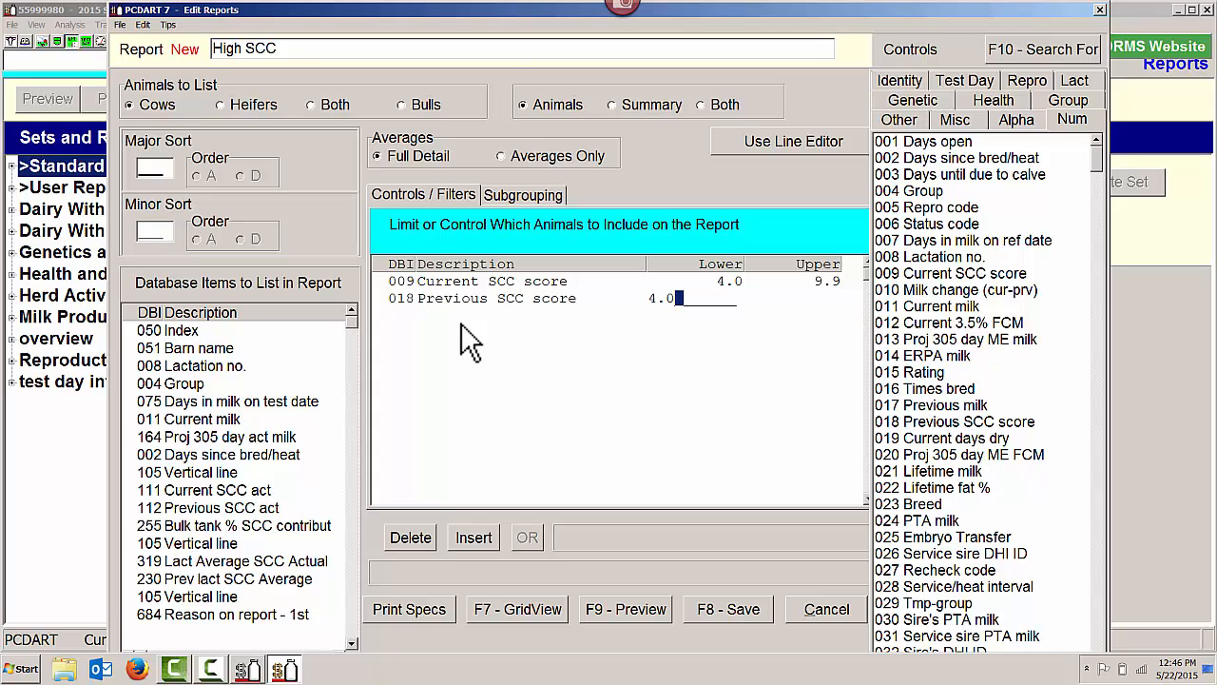
key(Return)
text(9.9)
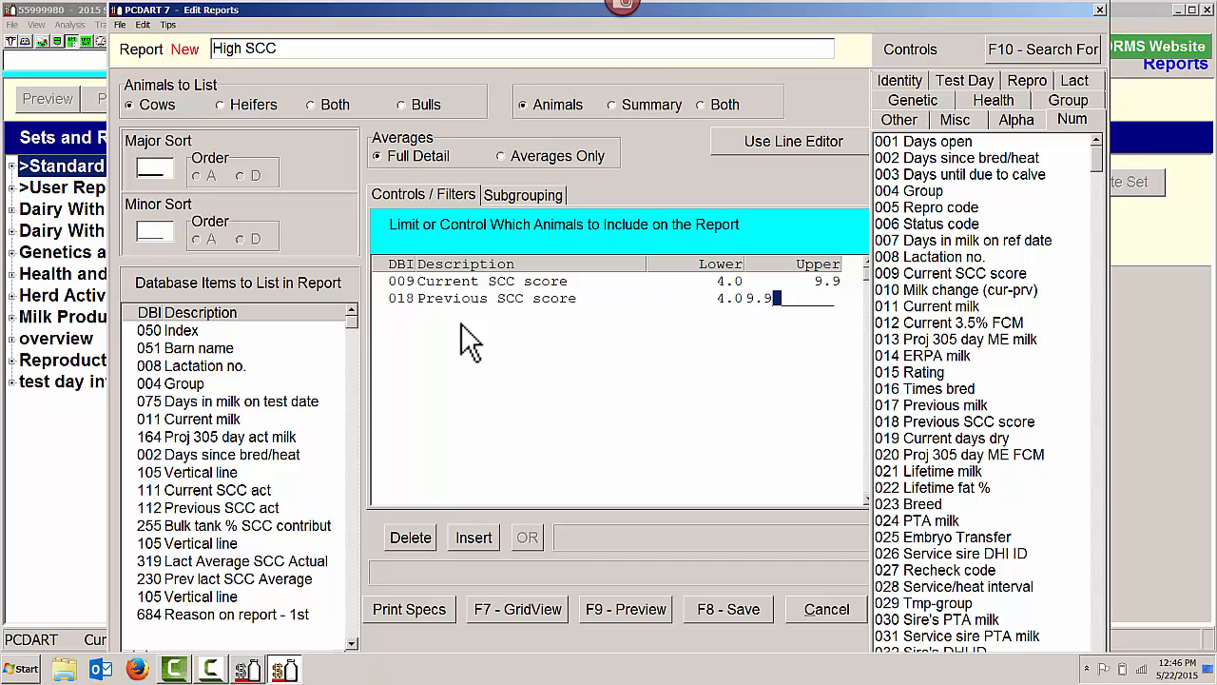
key(Return)
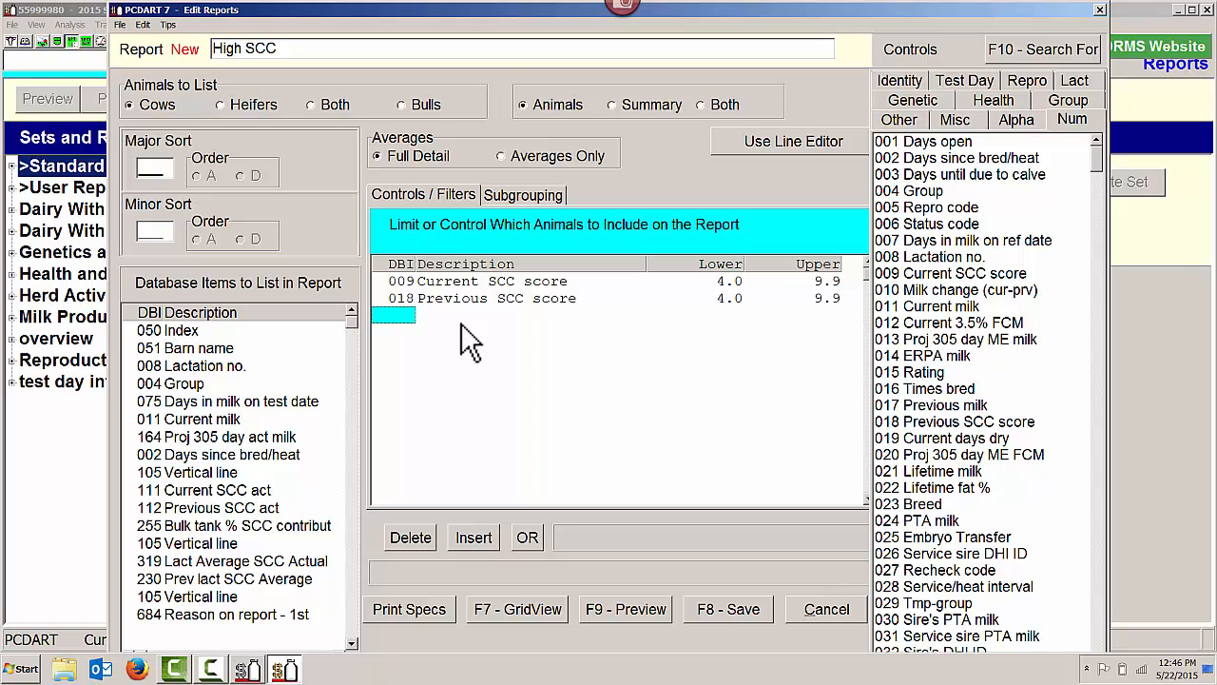
Limit item 684 Reason on report - 1st to CHRONIC and add an OR line below it
text(684)
key(Return)
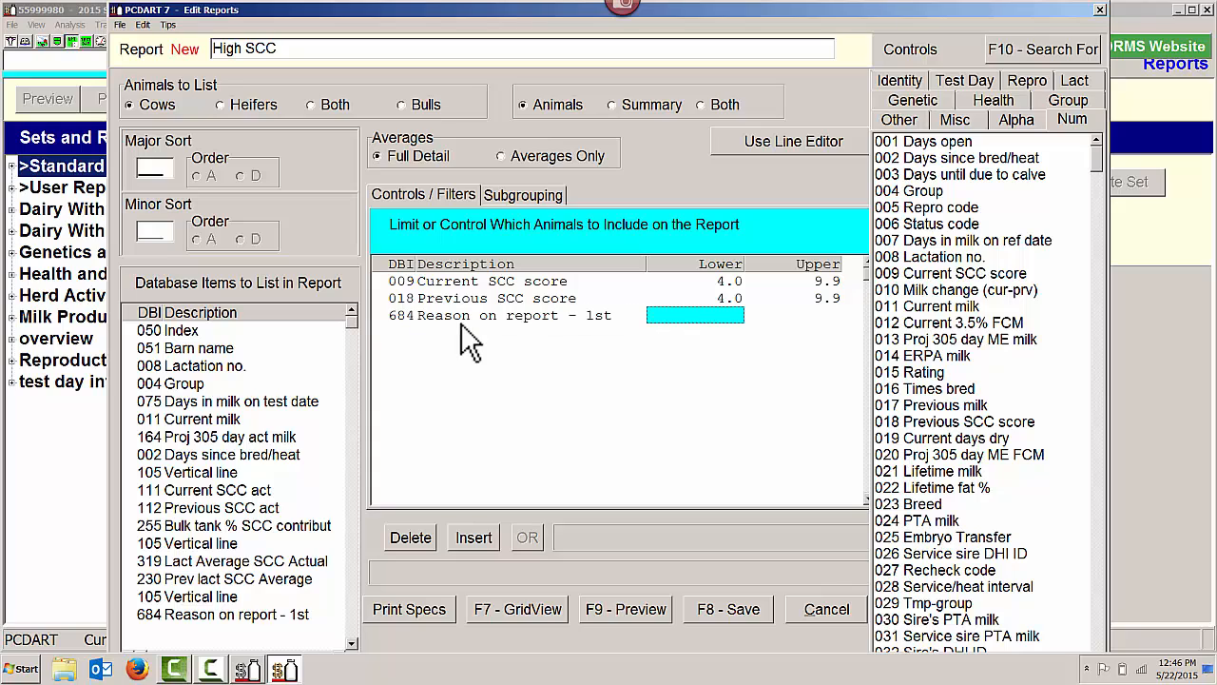
text(CHRONIC)
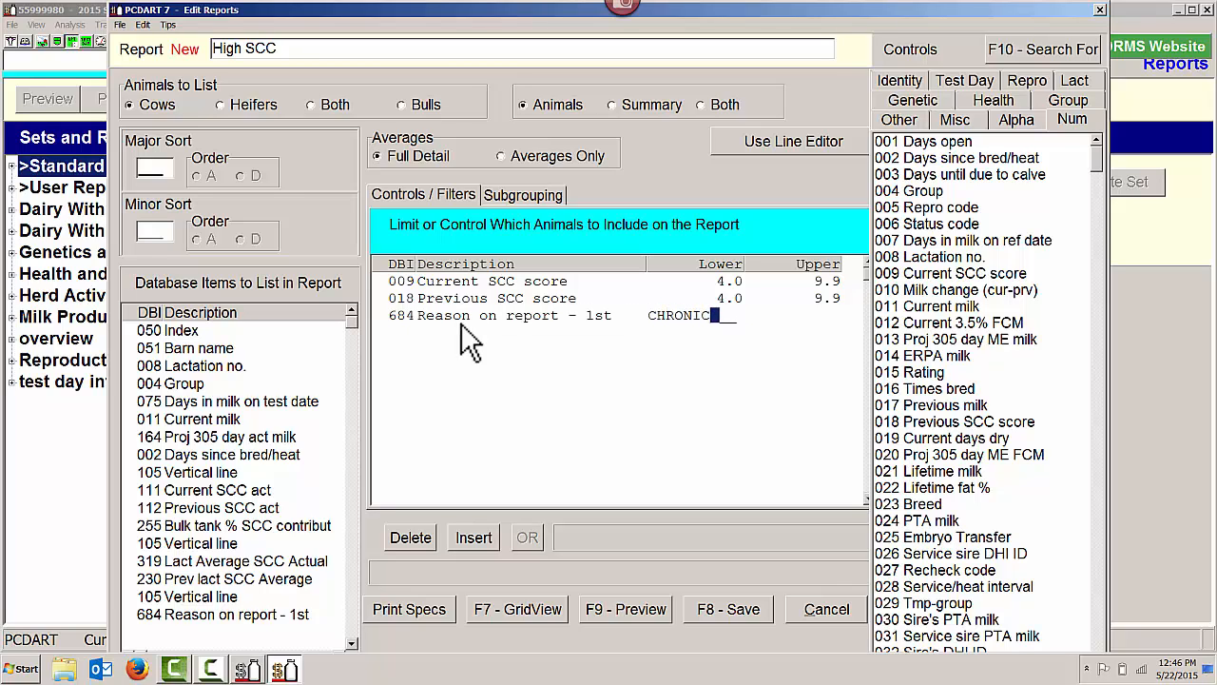
key(Return)
text(OR)
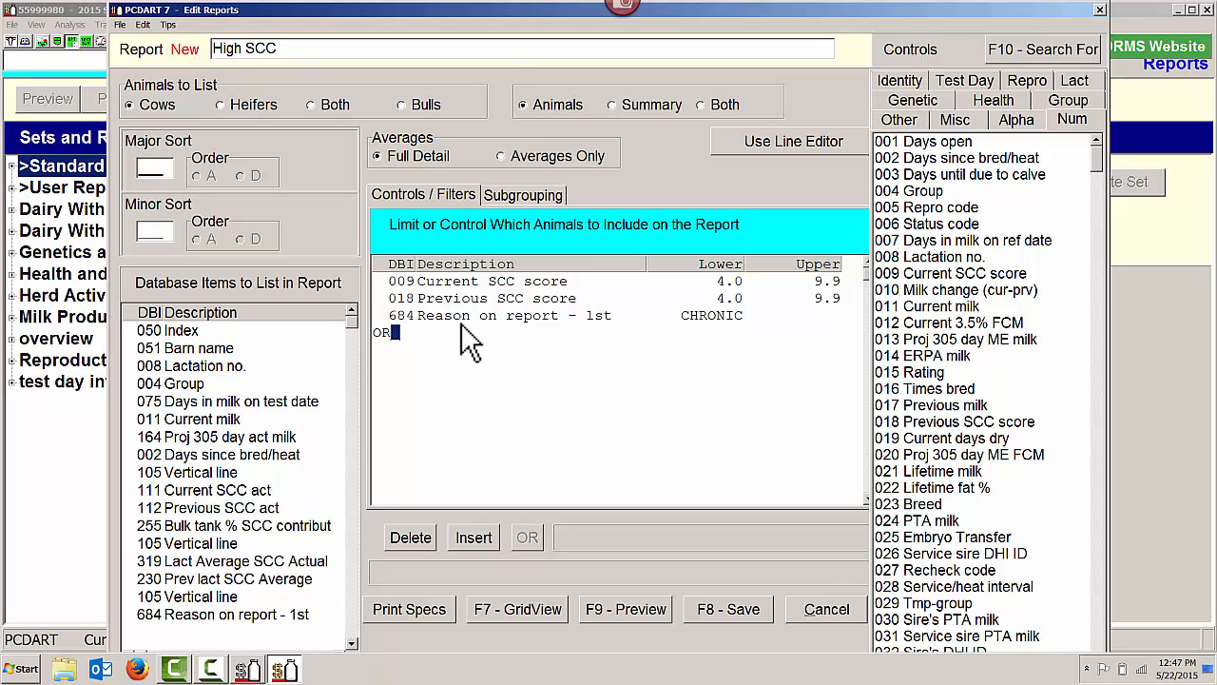
key(Return)
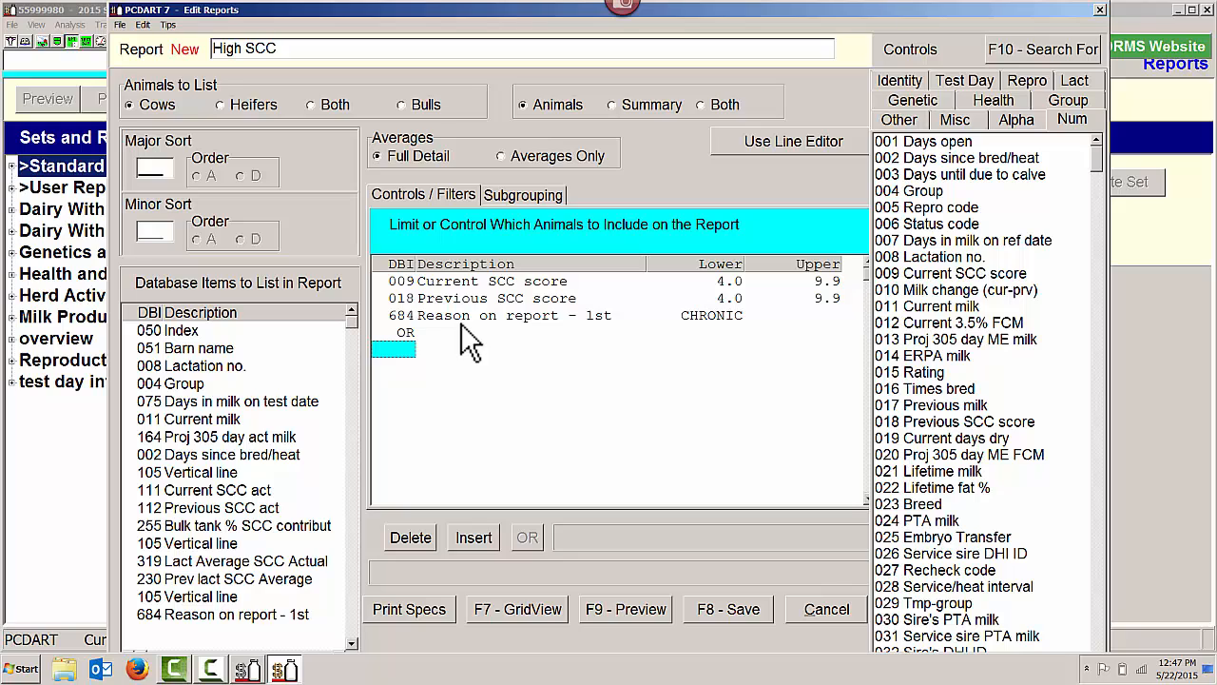
Below the OR line, add a control on item 009 Current SCC score ranging from 4.0 to 9.9
text(9)
key(Return)
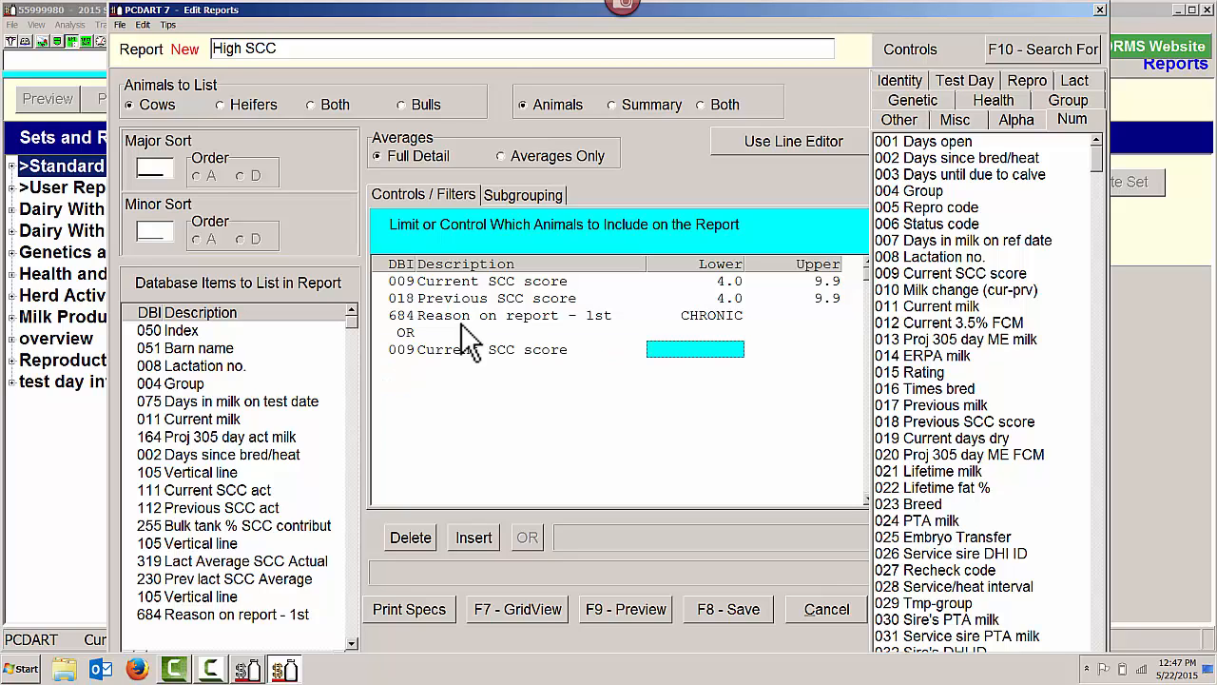
text(4.0)
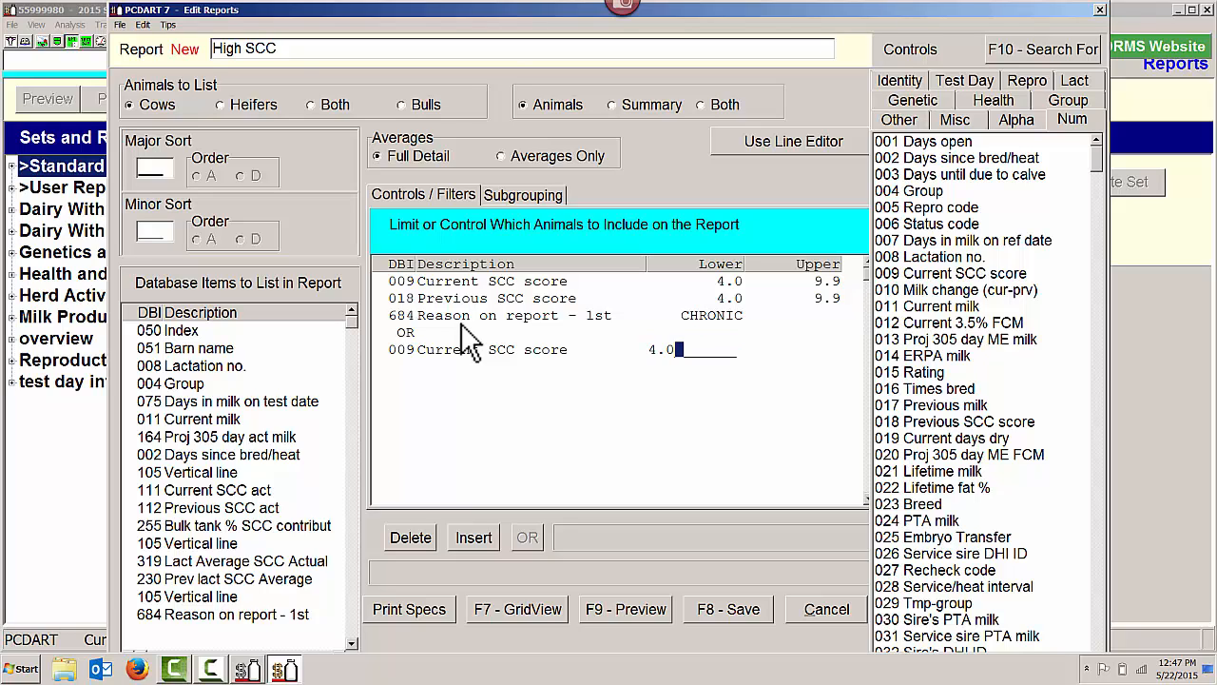
key(Return)
text(9.9)
key(Return)
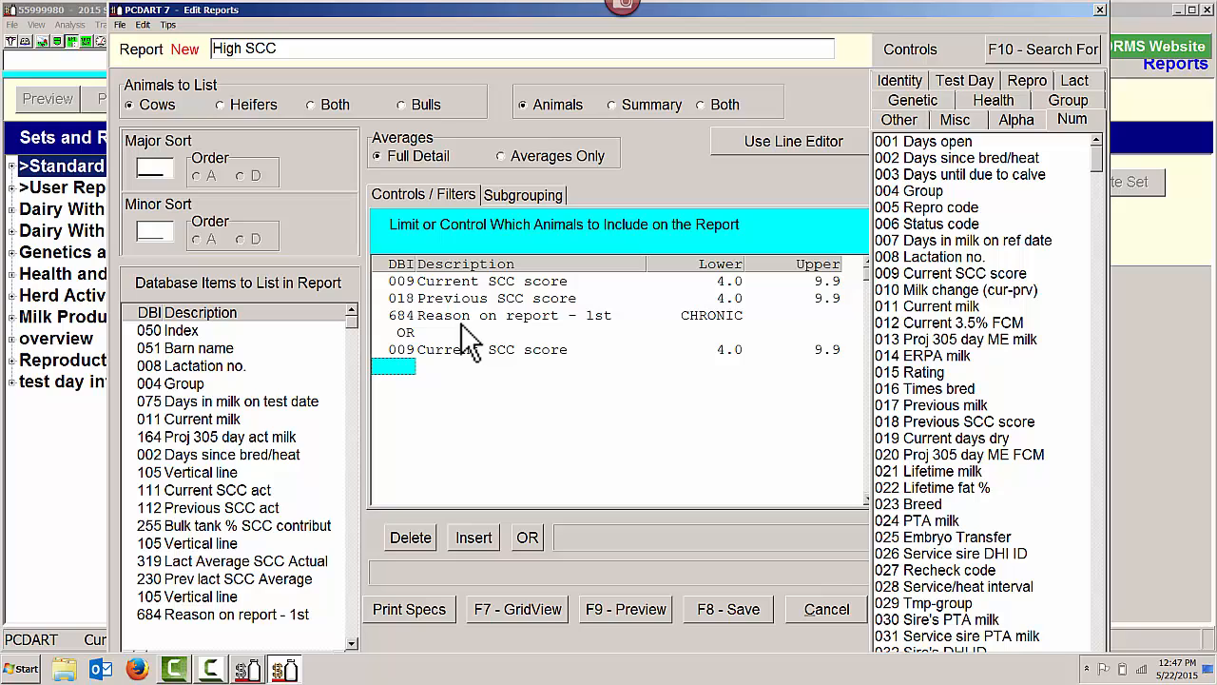
In the second condition group, limit item 018 Previous SCC score to the range 0.0 to 4.0
text(0.0)
key(Return)
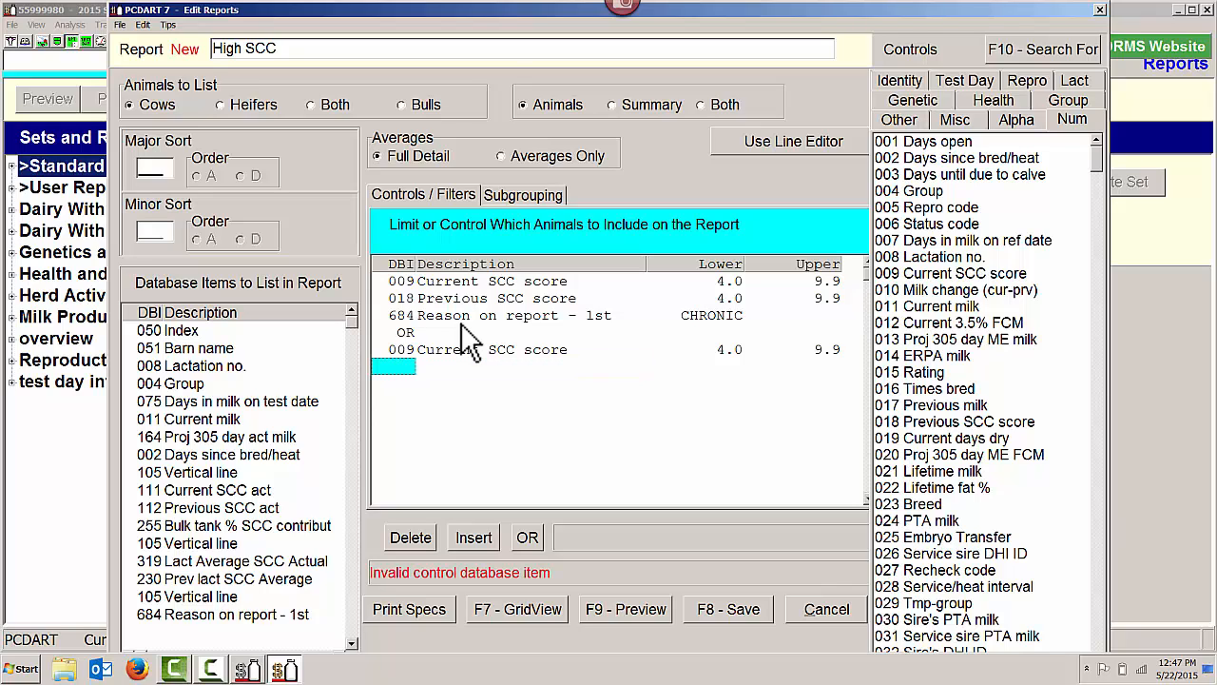
text(018)
key(Return)
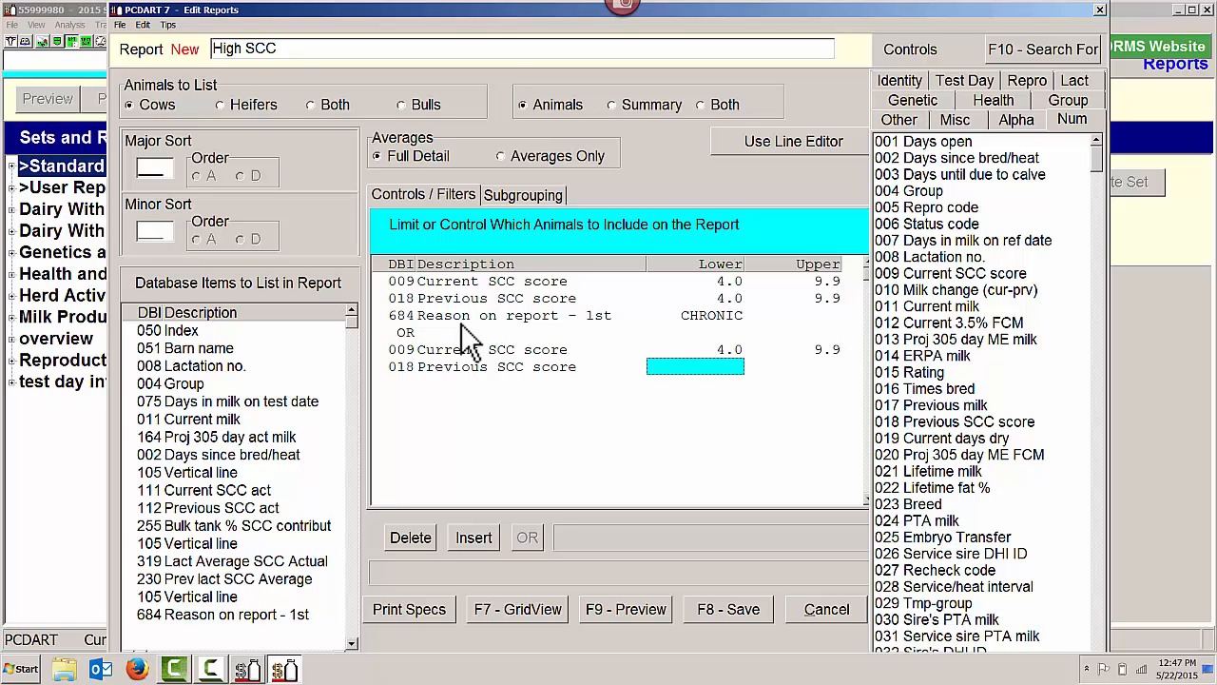
text(0.0)
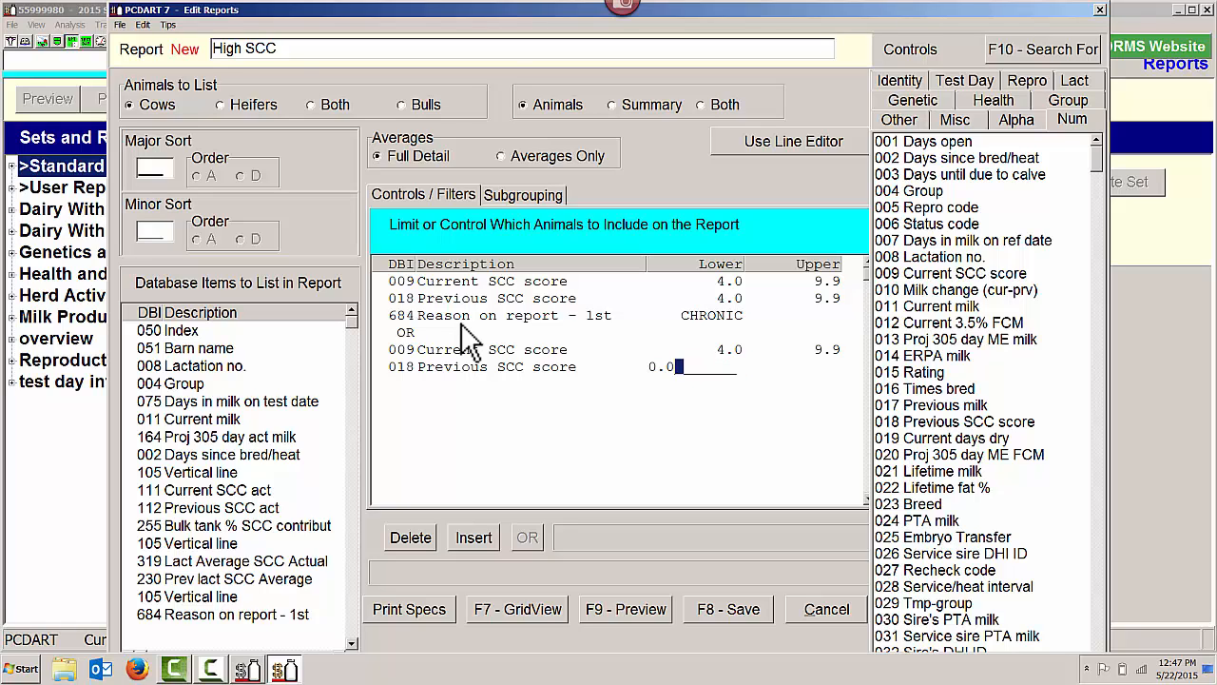
key(Return)
text(4.0)
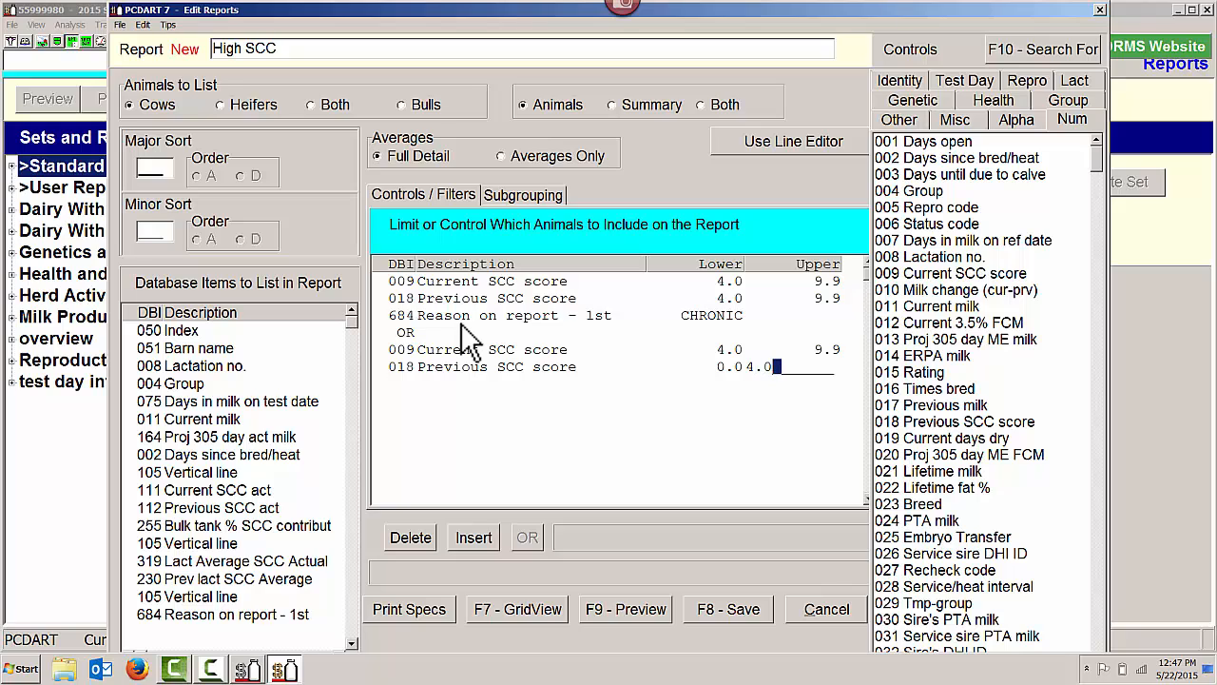
key(Return)
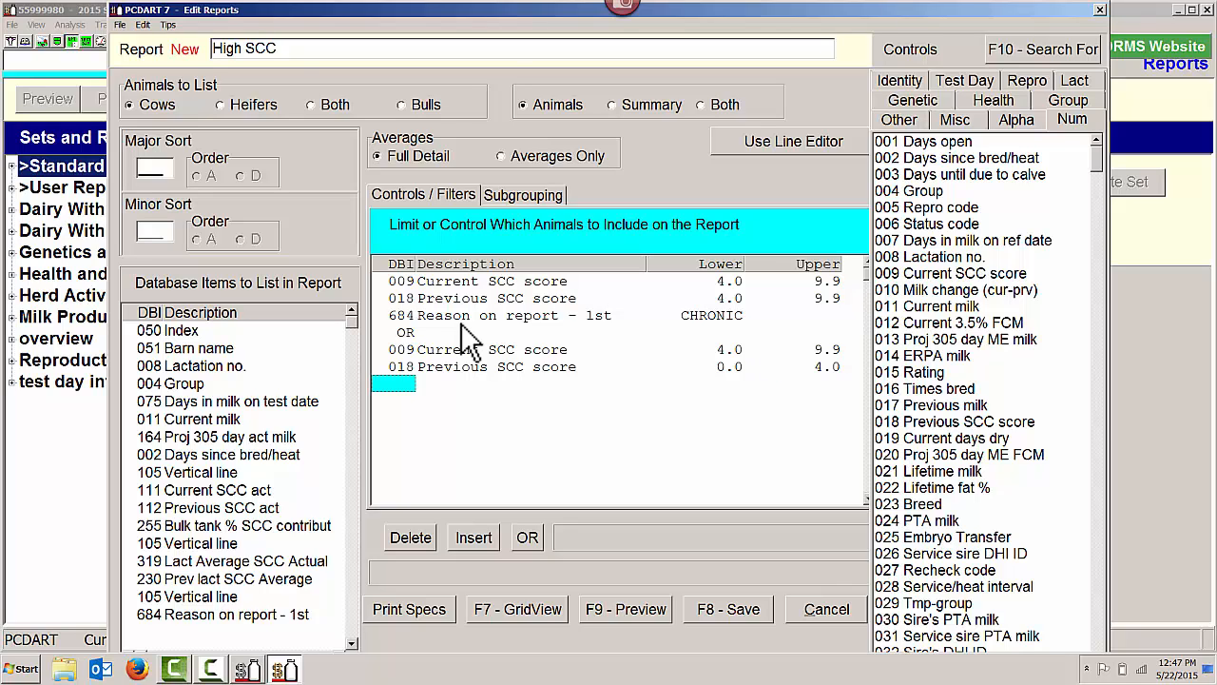
Complete the second condition group by limiting item 684 Reason on report - 1st to NEW INF
text(684)
key(Return)
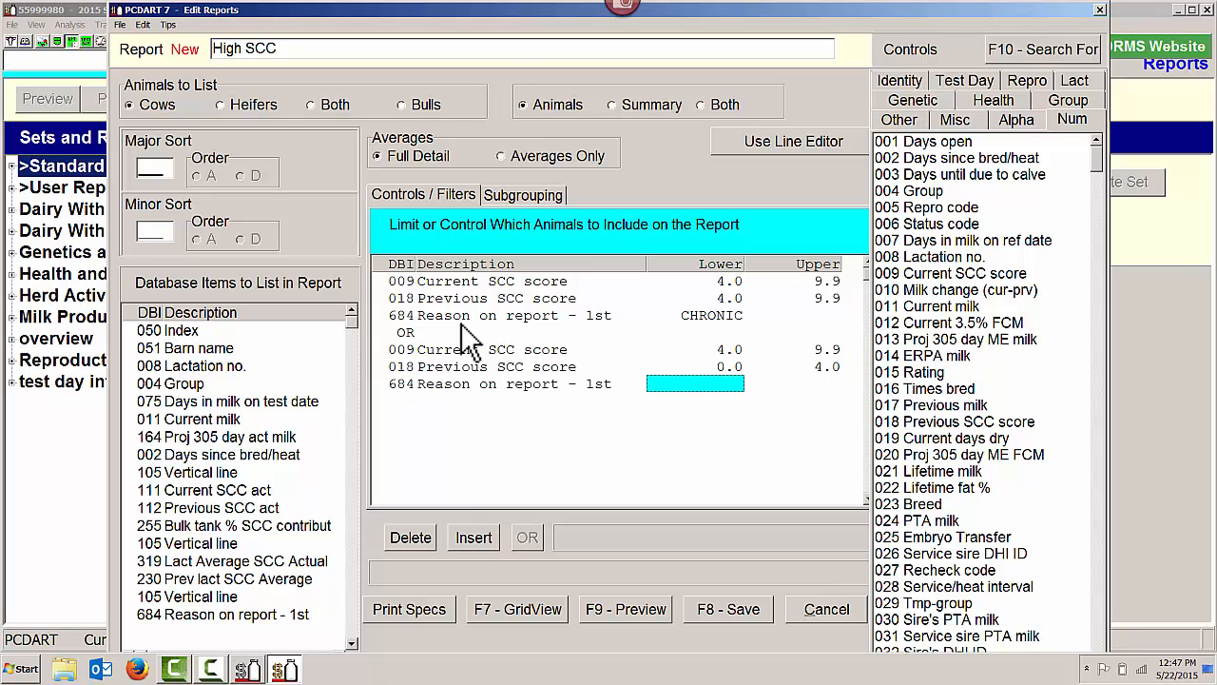
text(NEW)
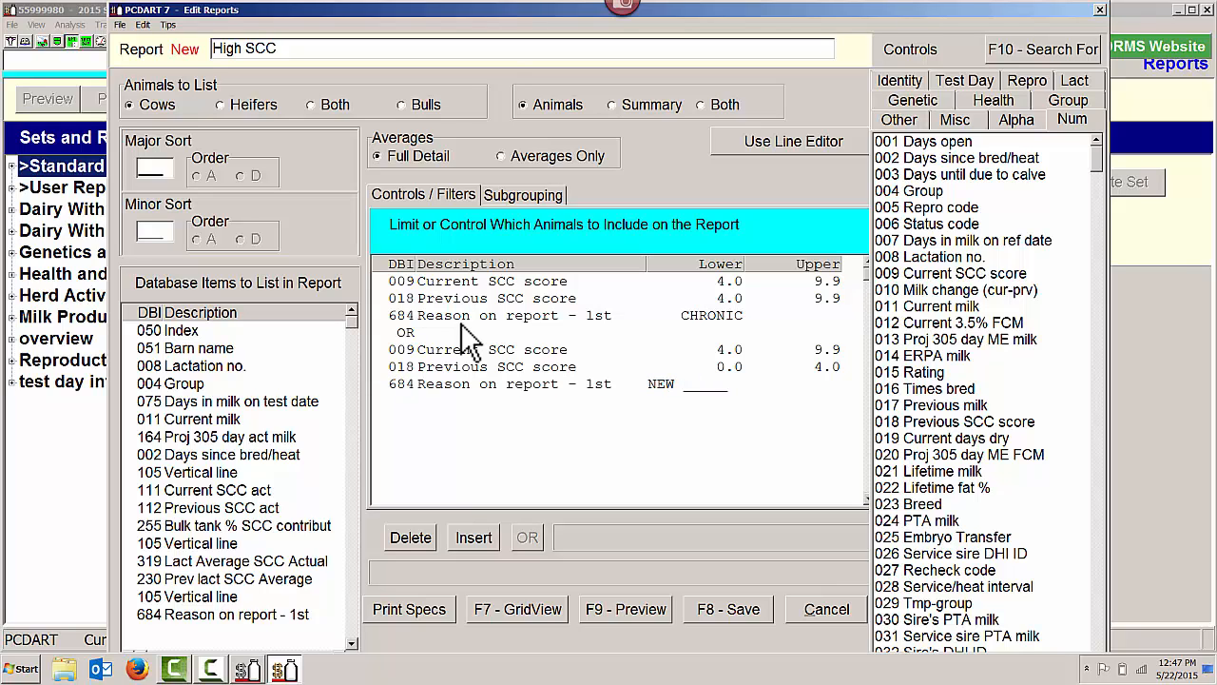
text( INF)
key(Return)
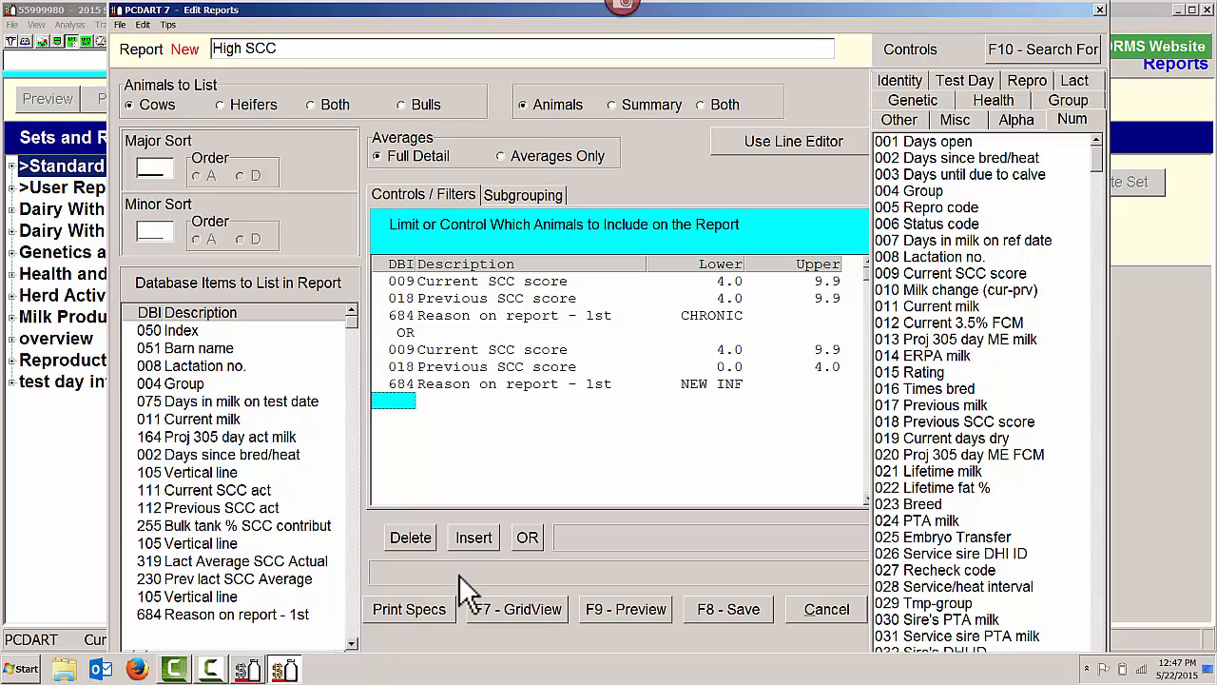
Preview the High SCC report, look through its cow list and averages, and close the preview
click(631, 613)
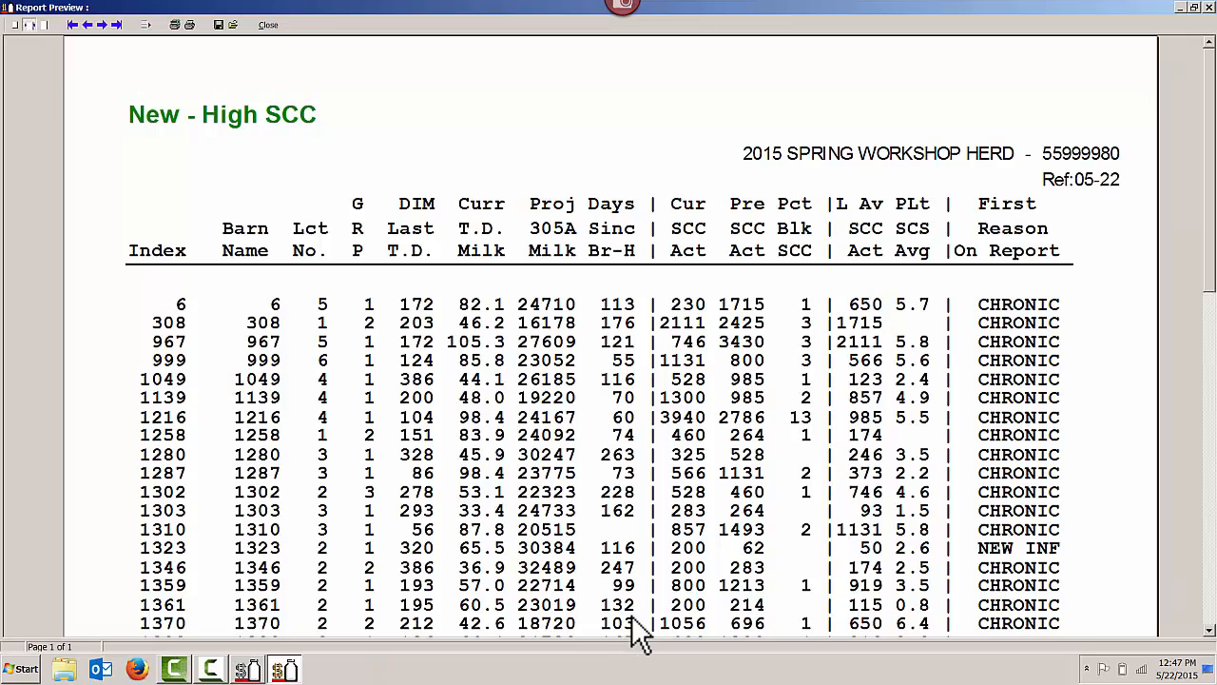
scroll(480, 496, down, 9)
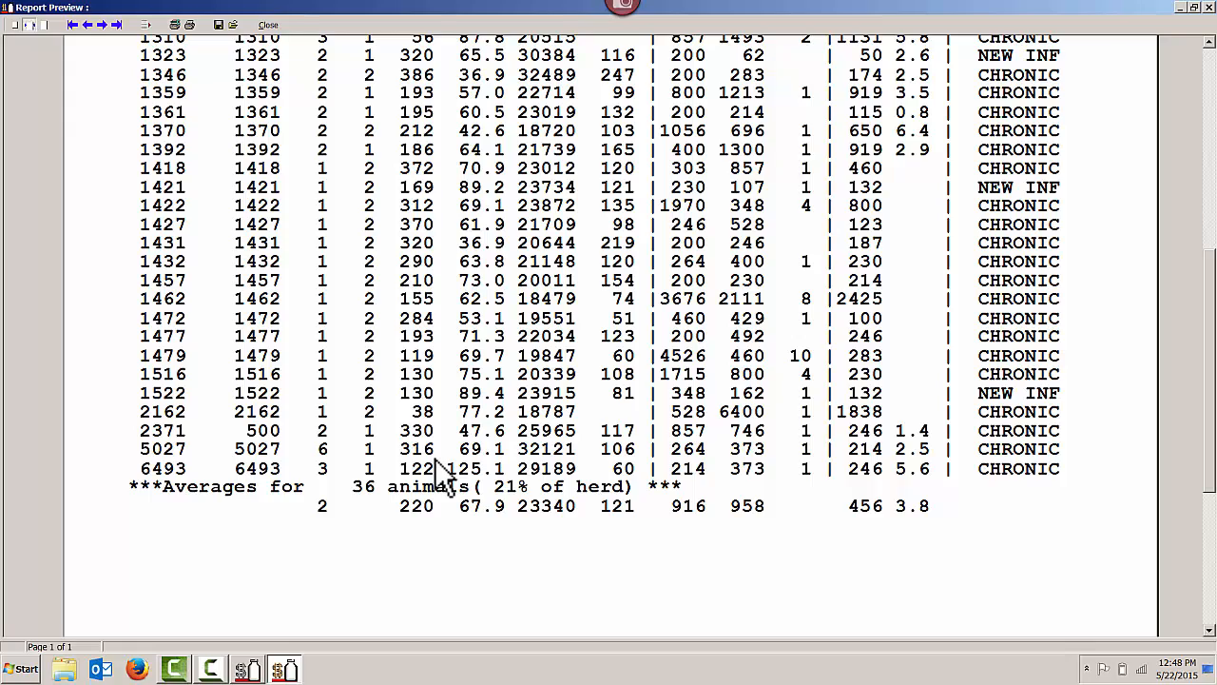
scroll(442, 471, up, 9)
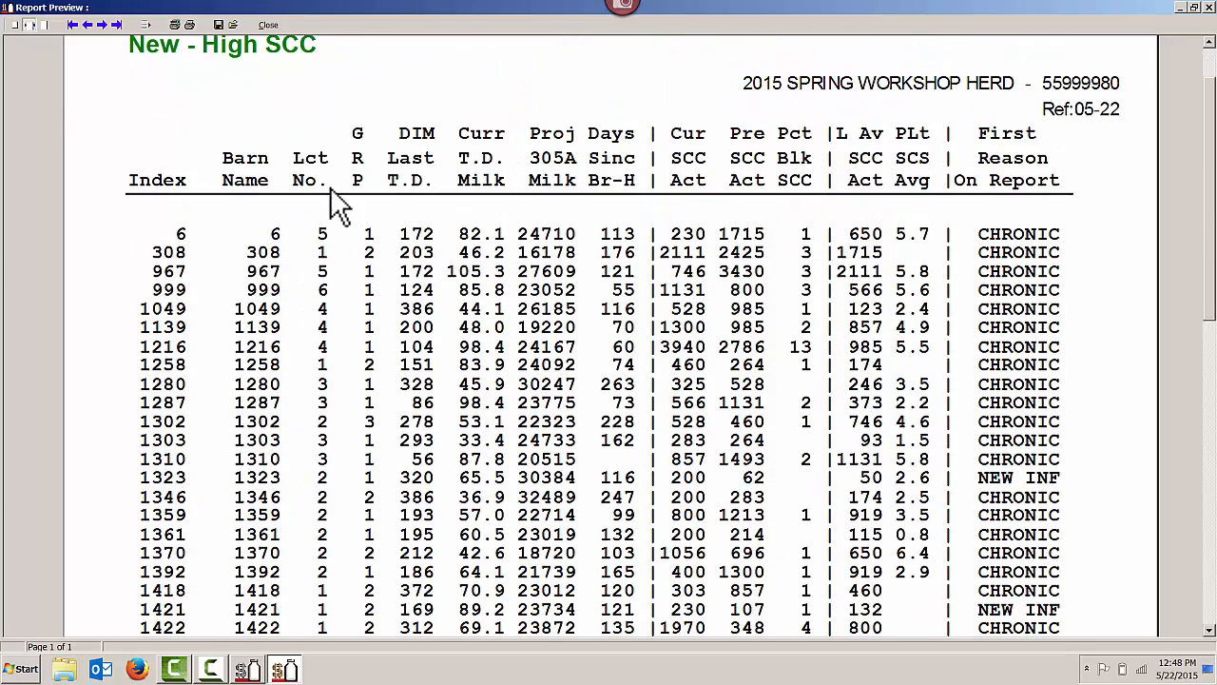
scroll(334, 202, up, 1)
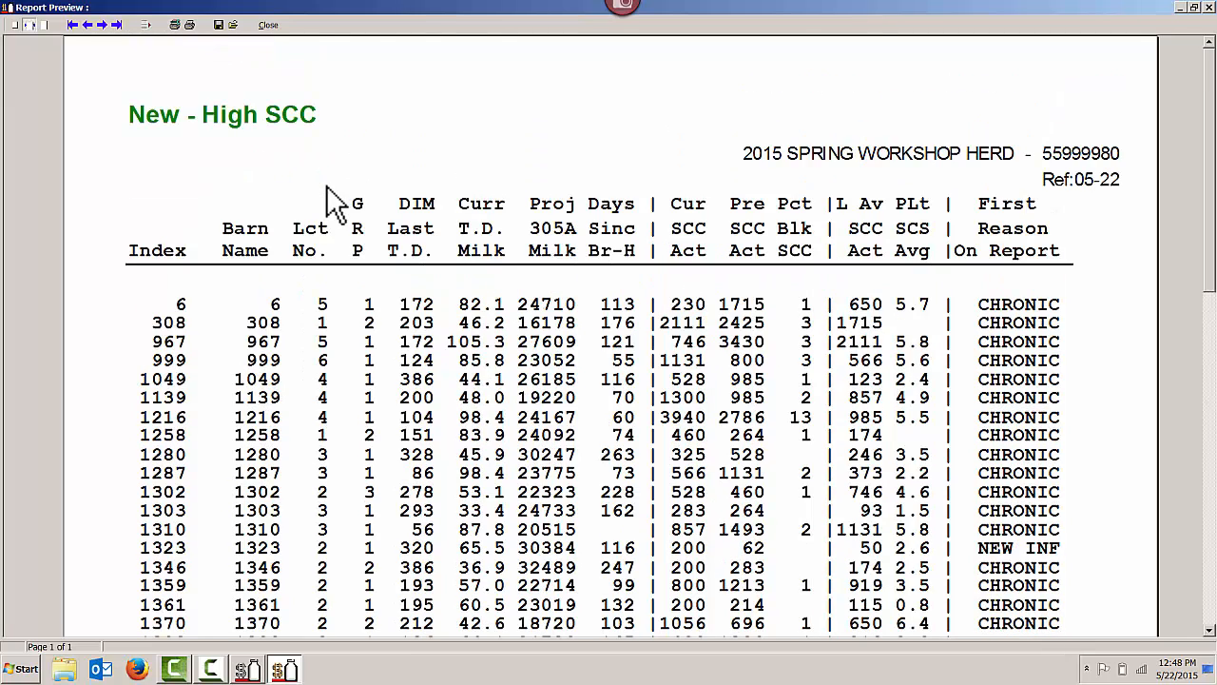
click(268, 25)
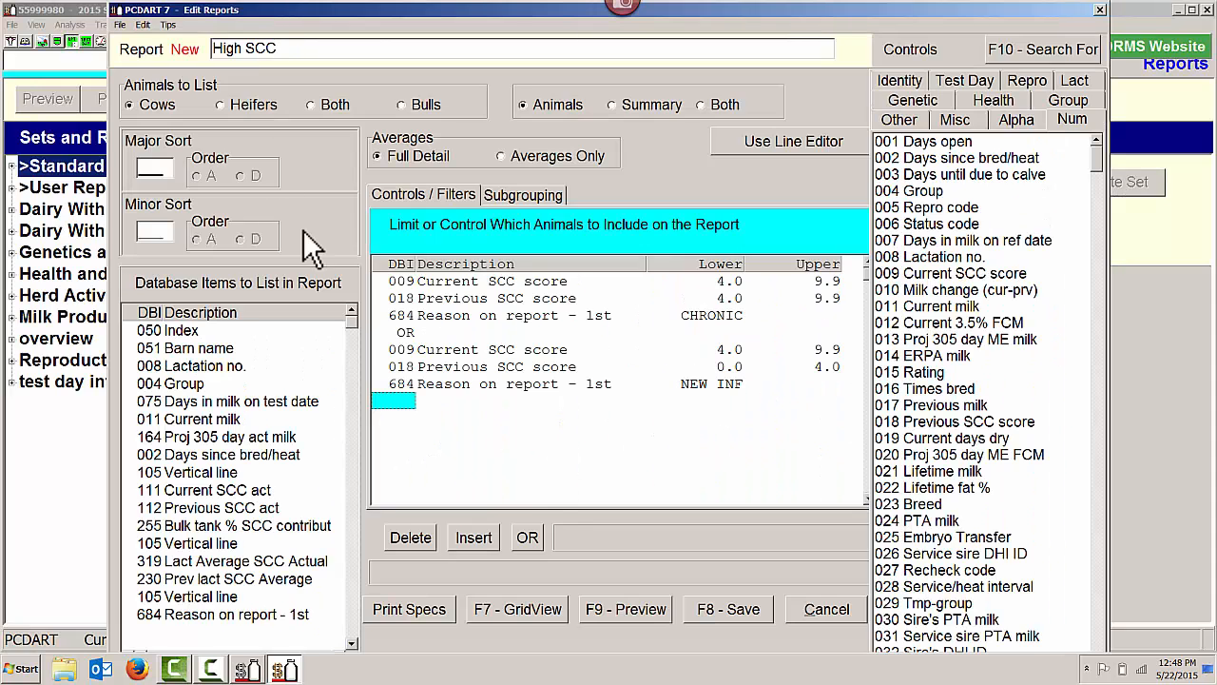
Save the new High SCC report as number 63 in the User Reports set
click(740, 614)
click(582, 370)
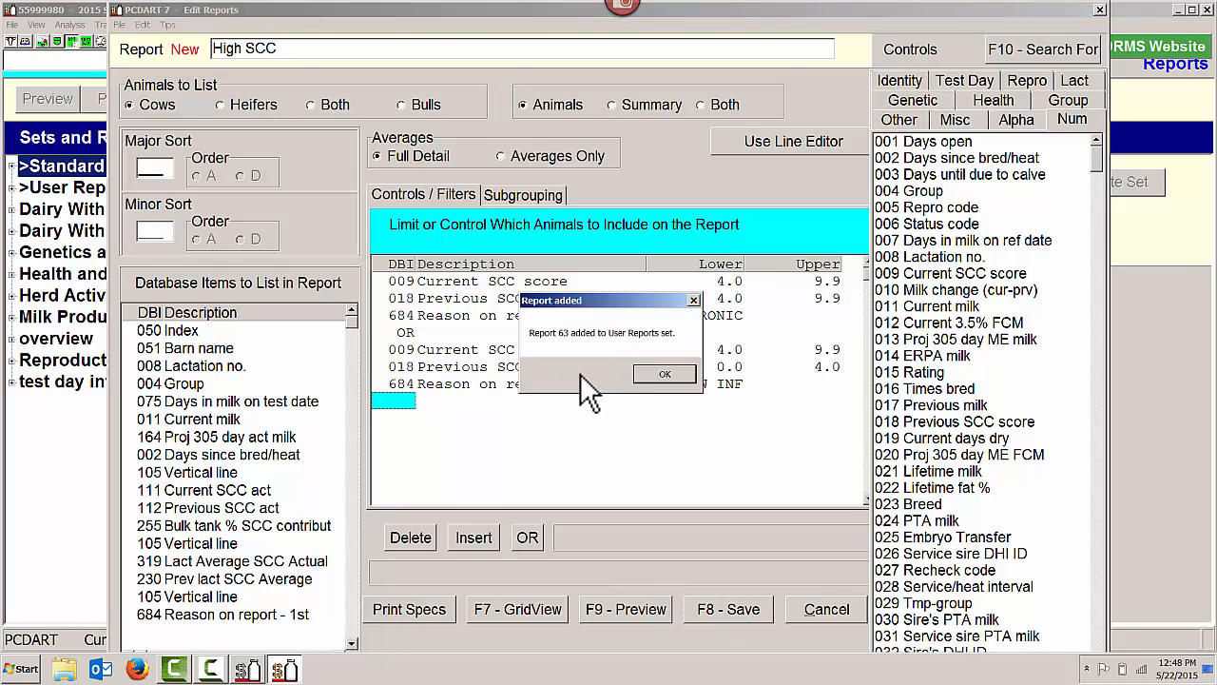
click(654, 372)
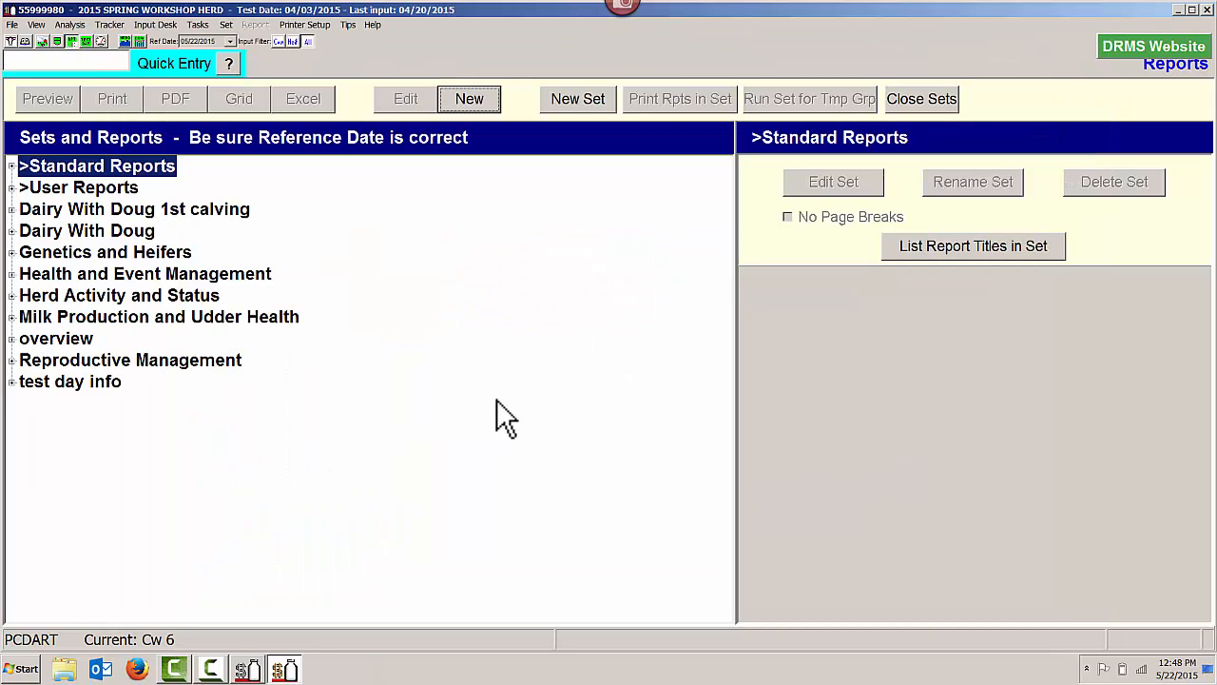
Find report 063 High SCC in the reports list and copy it to new number 64
click(11, 167)
scroll(81, 228, down, 15)
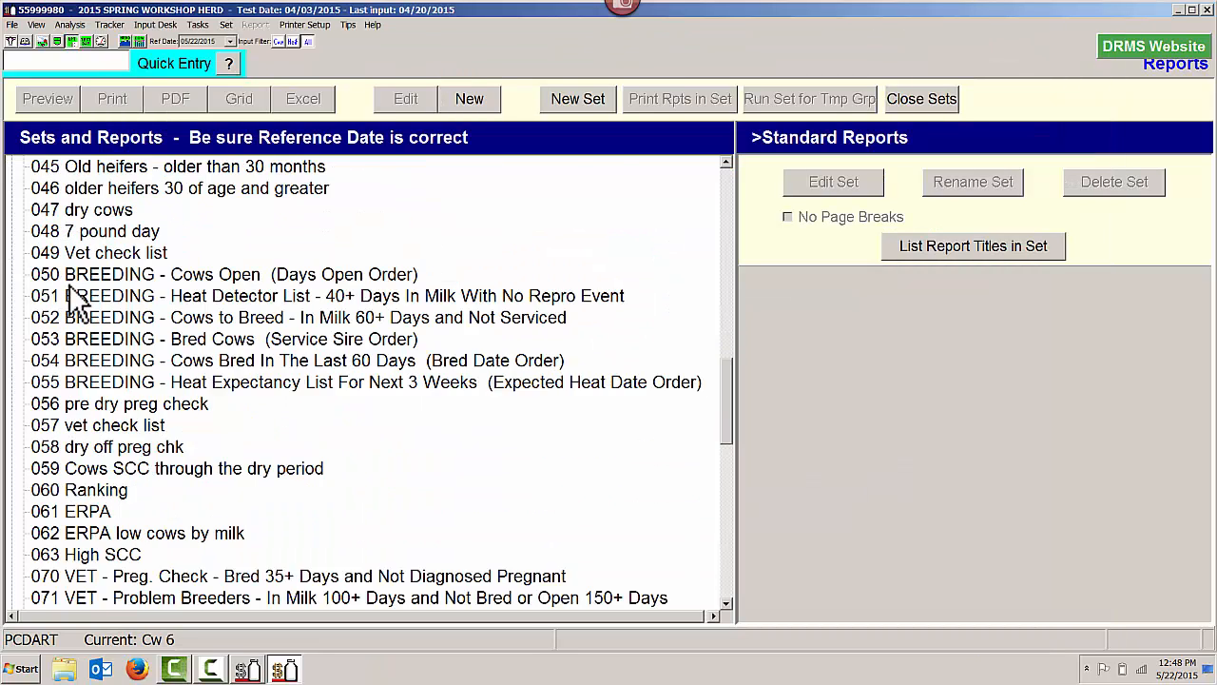
click(97, 423)
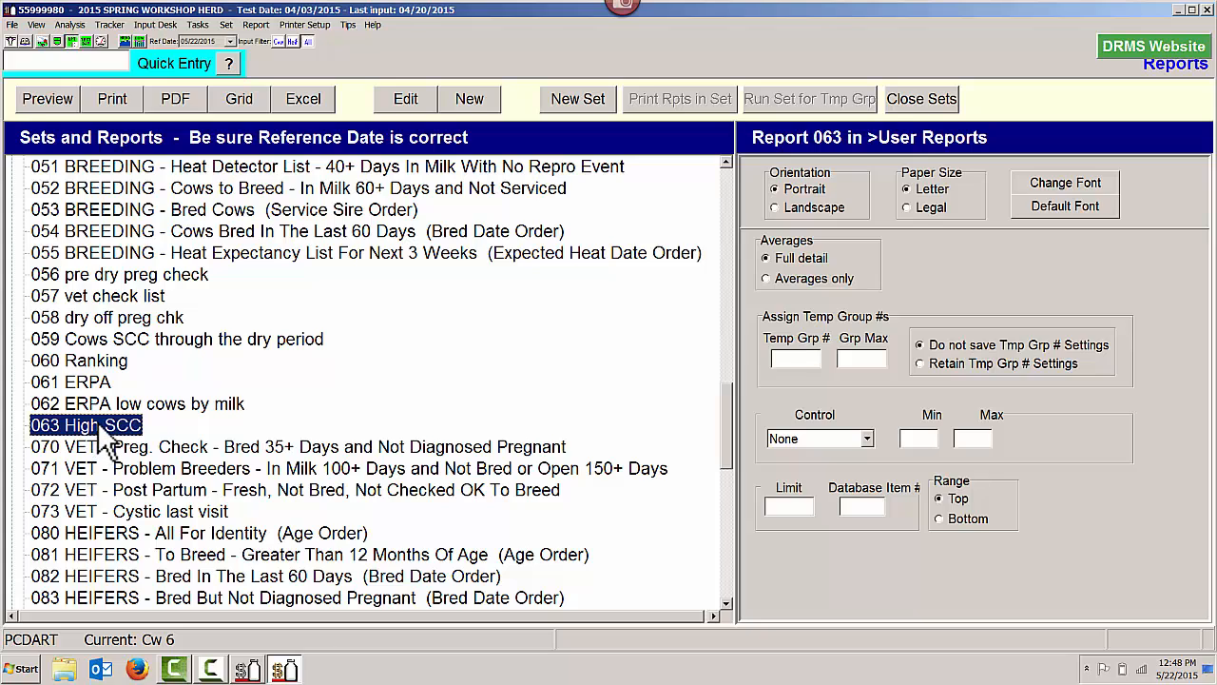
right_click(97, 422)
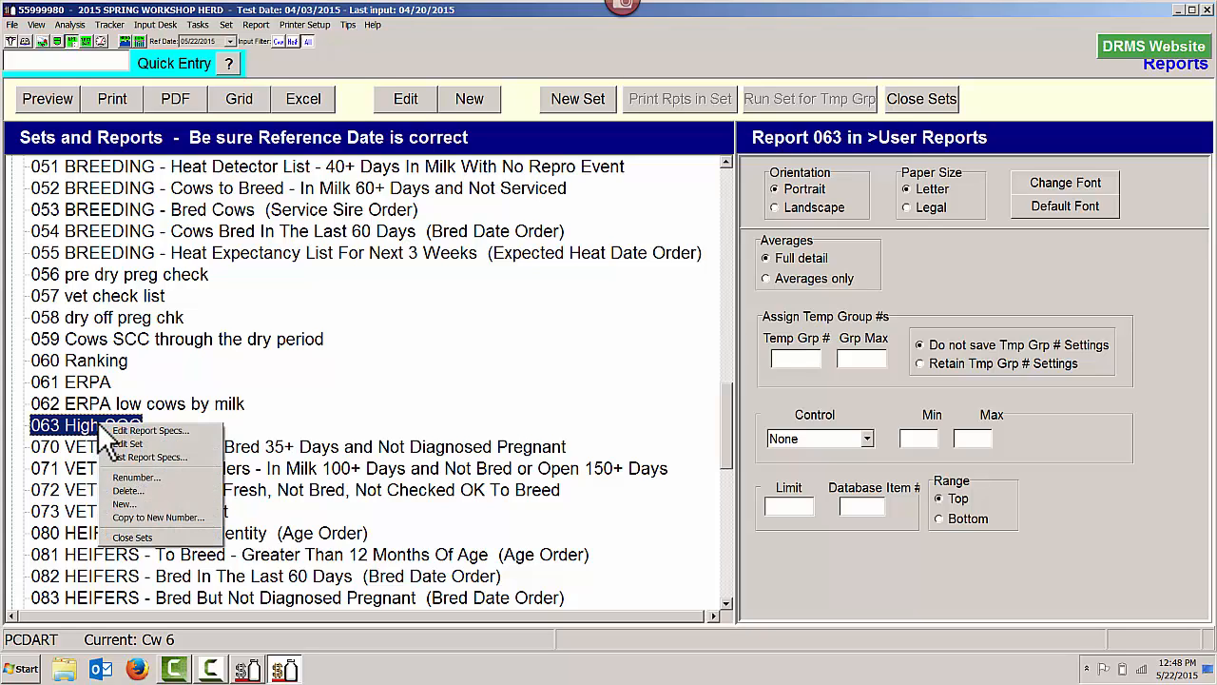
click(138, 516)
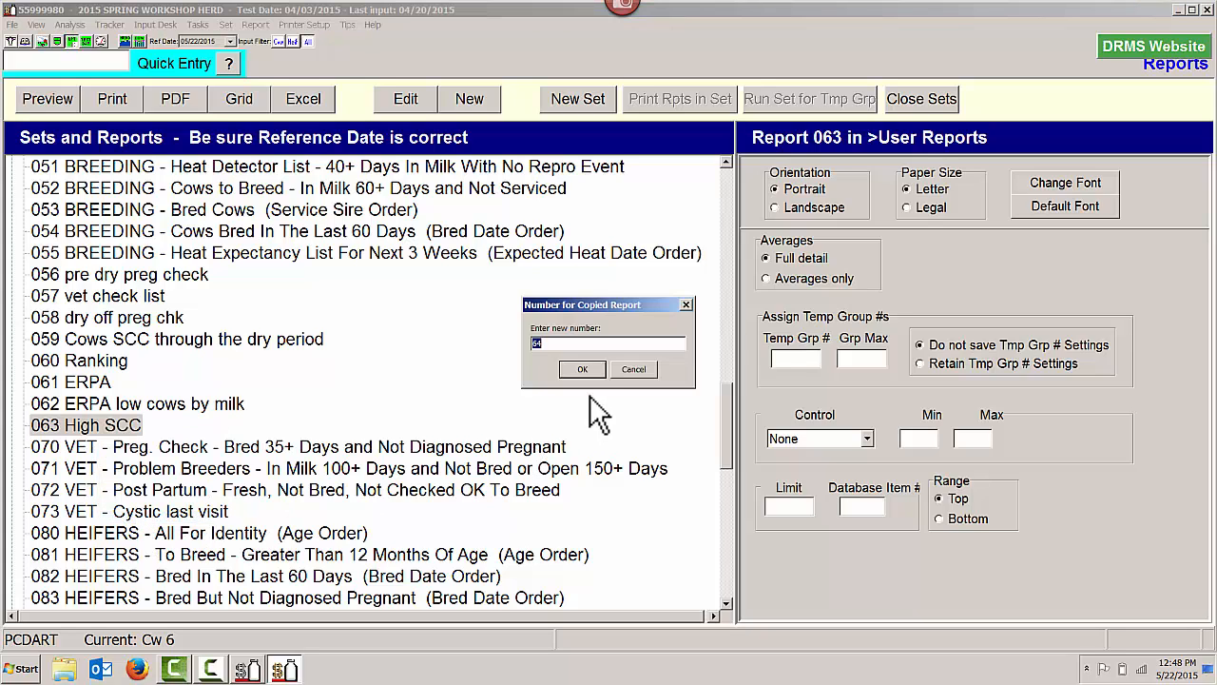
click(582, 370)
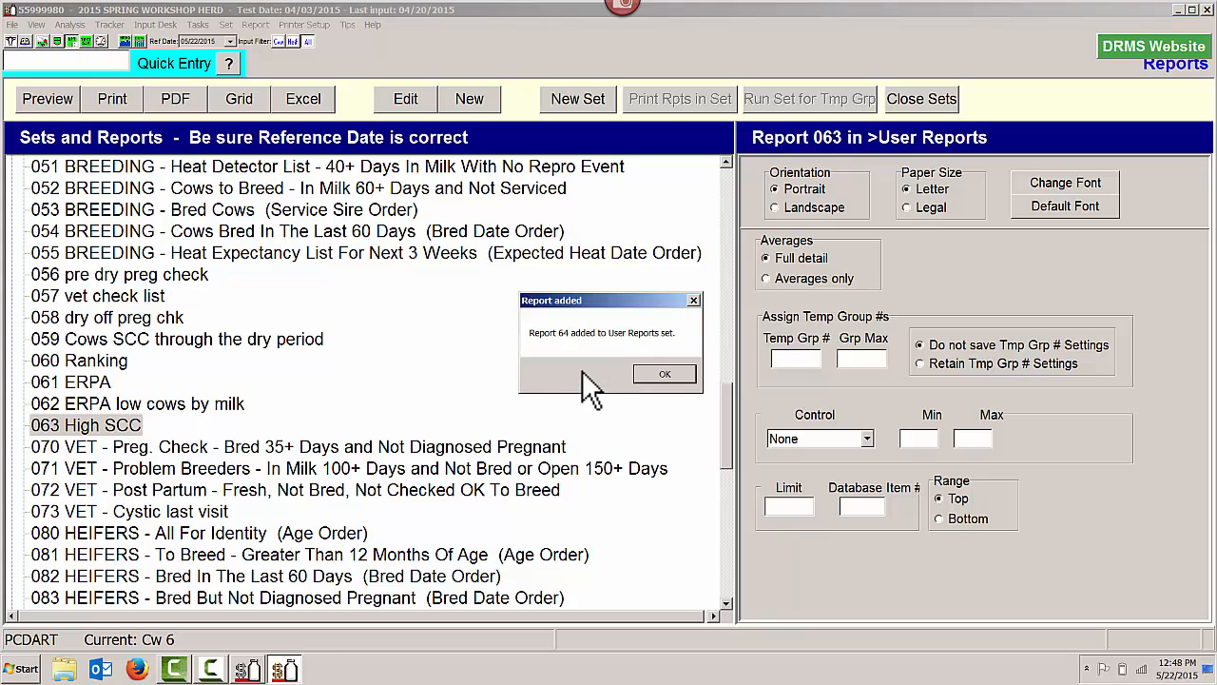
Edit report 064 High SCC so its major sort is item 255 Bulk tank % SCC contribution in descending order, and save it
click(667, 382)
scroll(314, 485, down, 1)
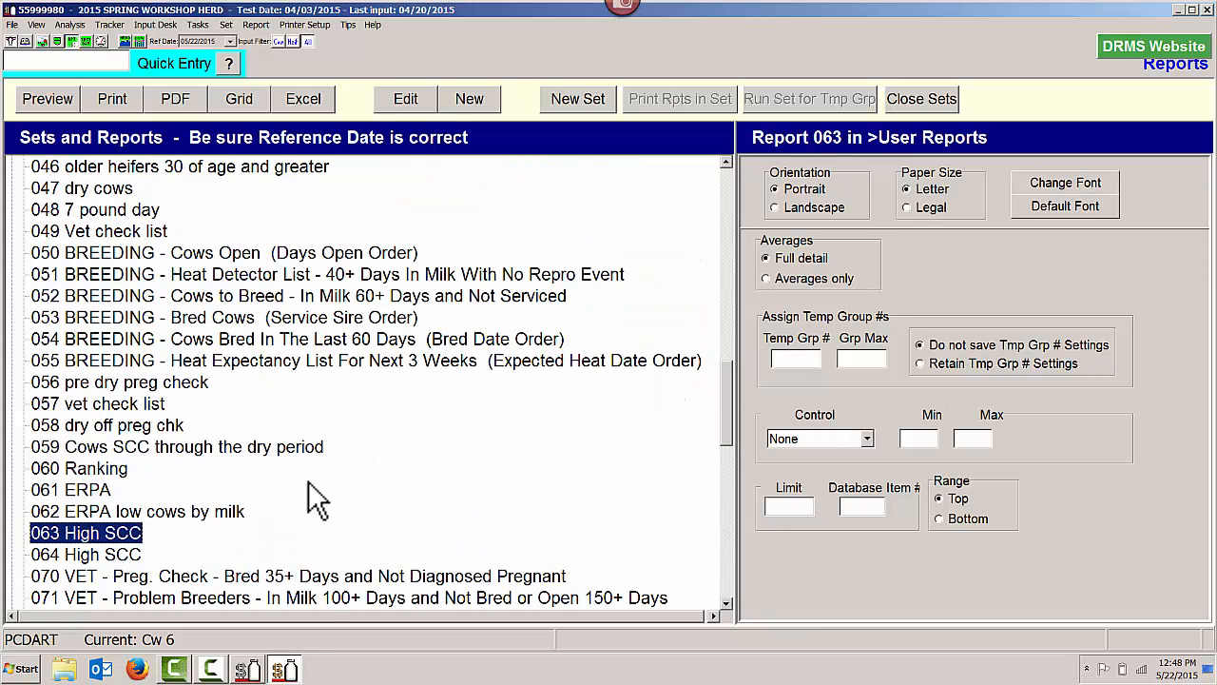
click(131, 555)
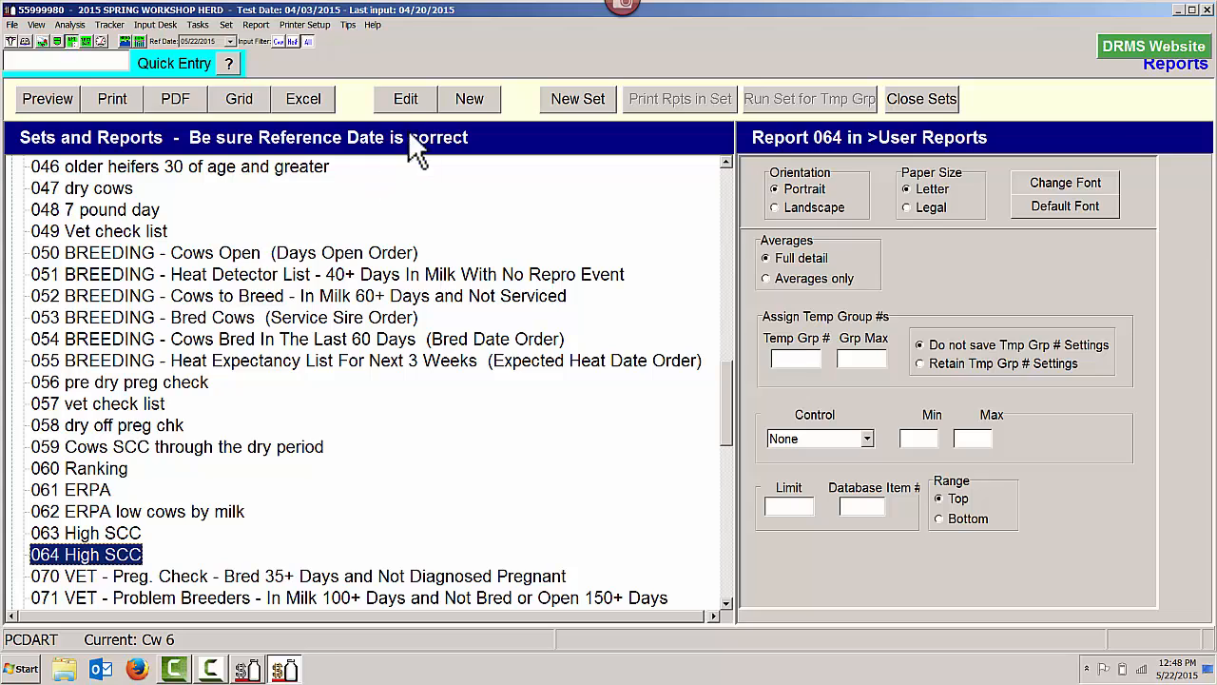
click(406, 99)
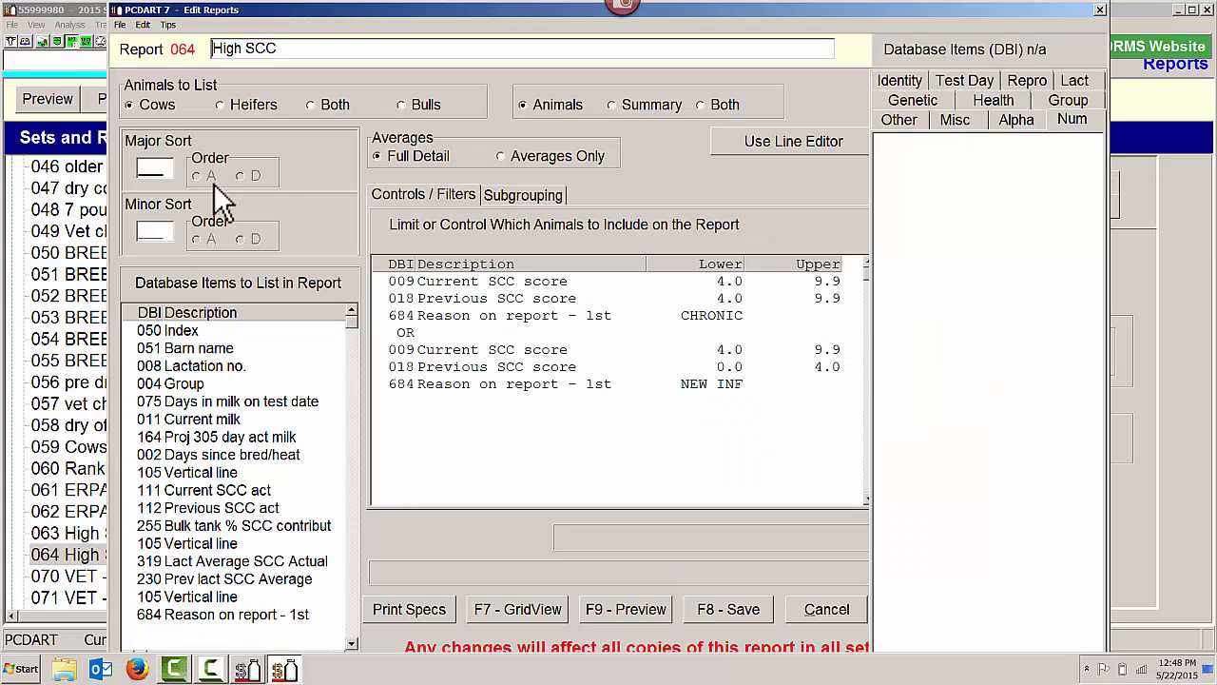
click(142, 159)
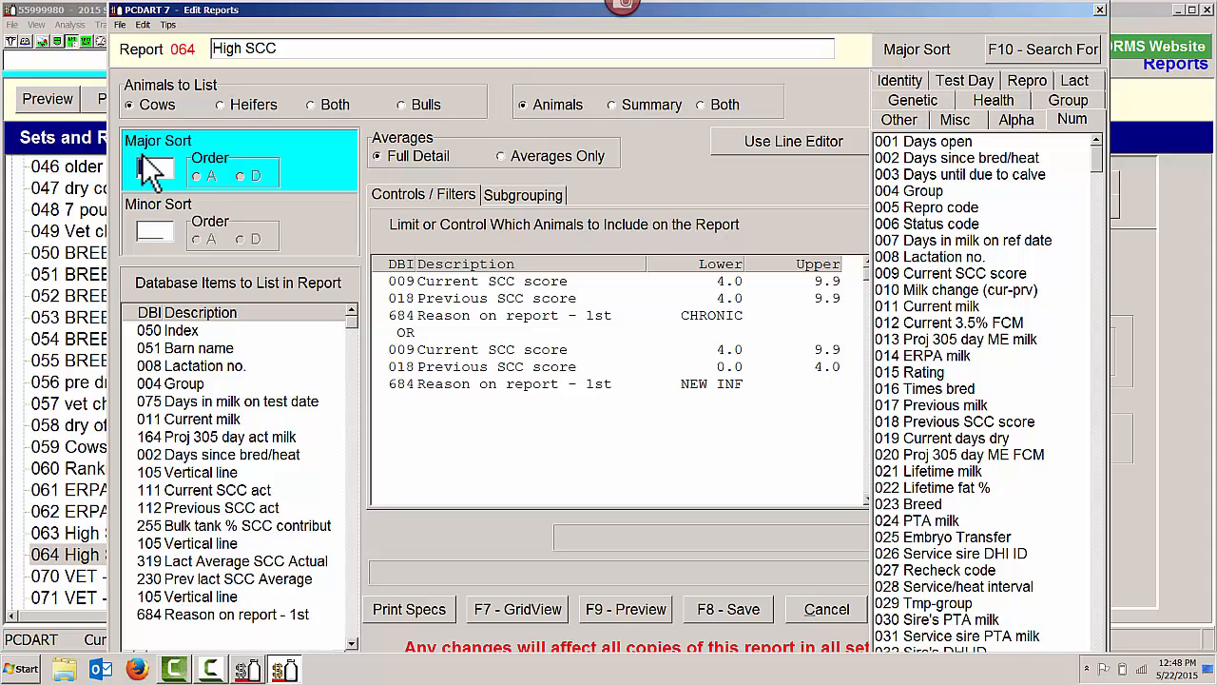
text(255)
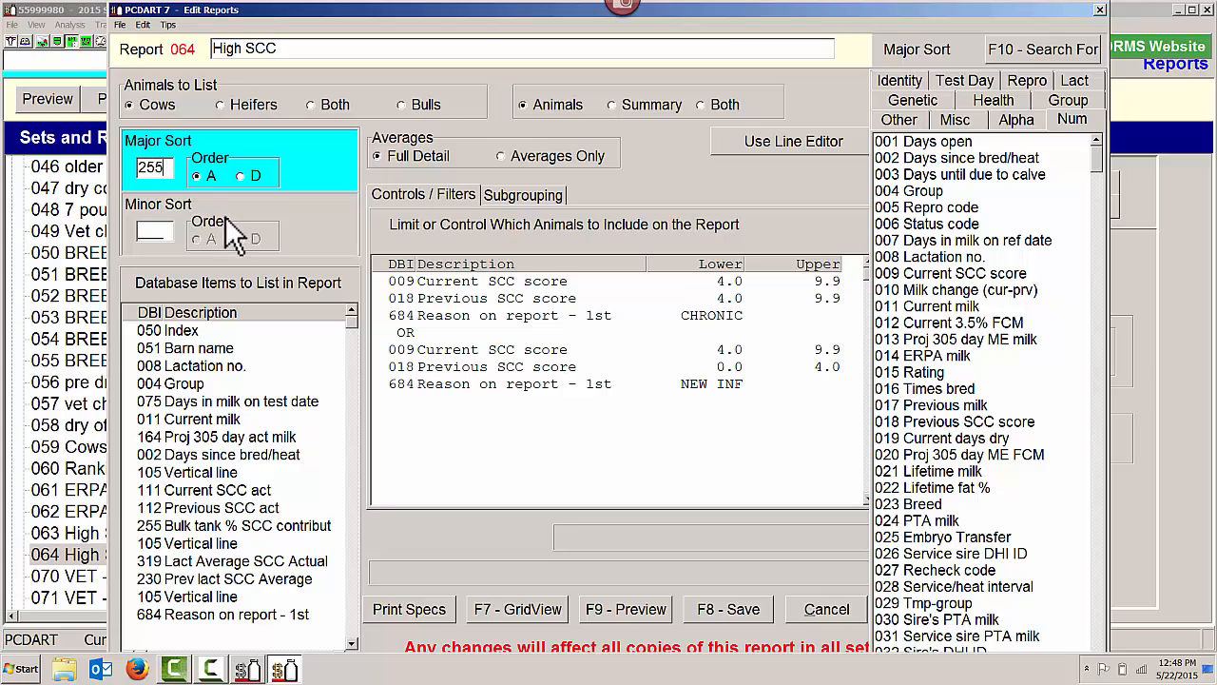
click(240, 174)
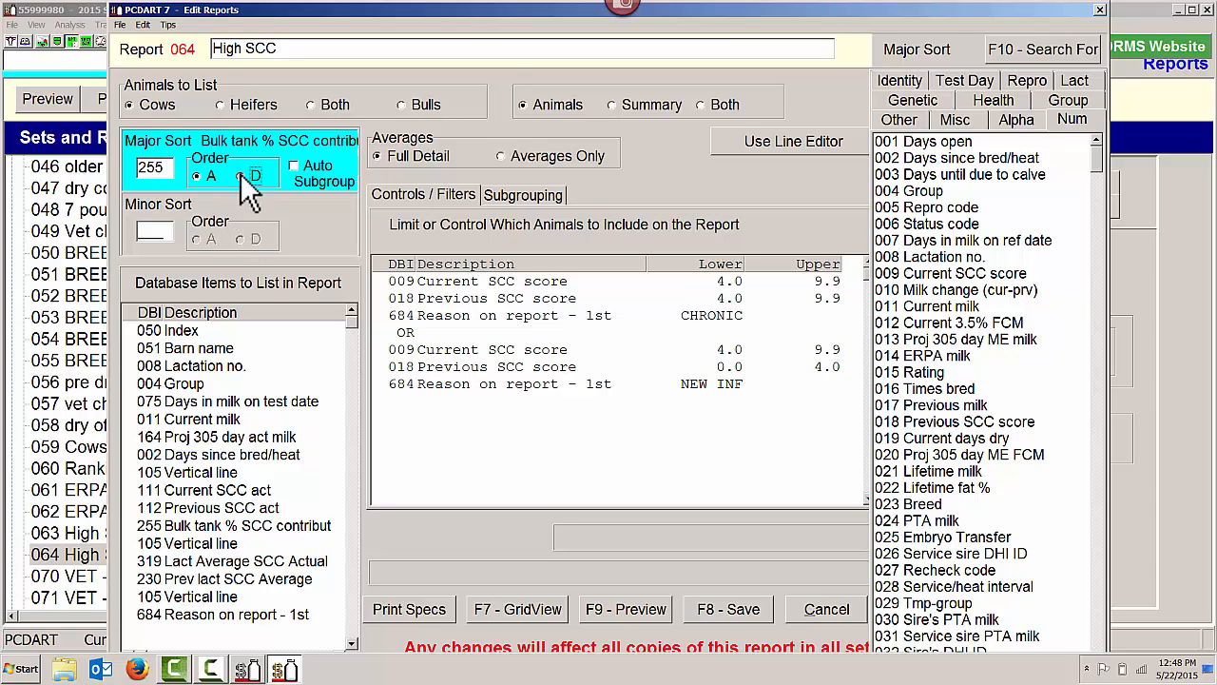
click(720, 611)
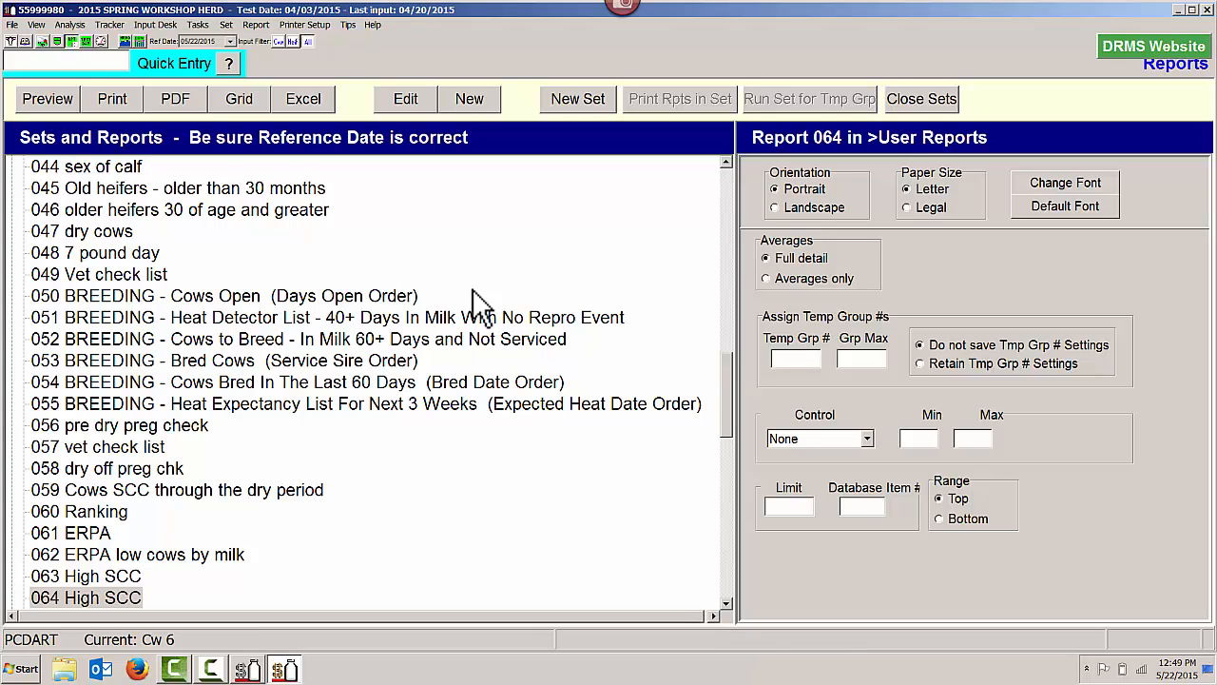
Preview report 064 High SCC, check the cow order by percent of bulk tank SCC, and close the preview
click(46, 99)
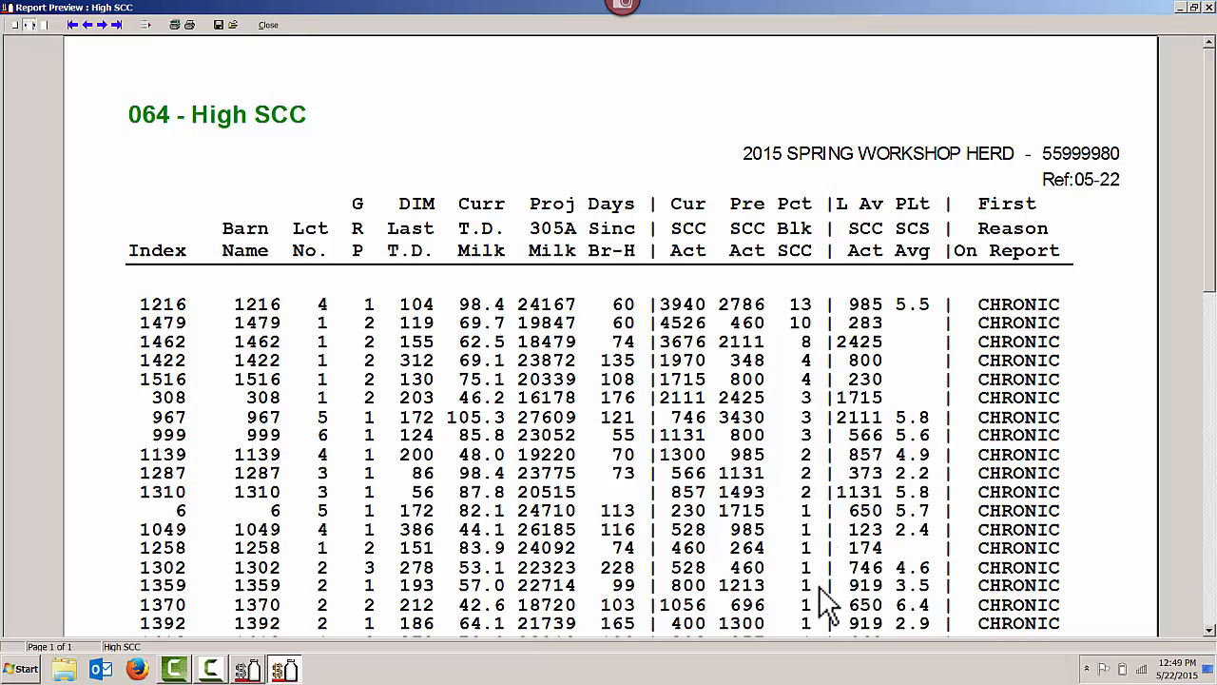
scroll(828, 603, down, 8)
scroll(827, 603, up, 10)
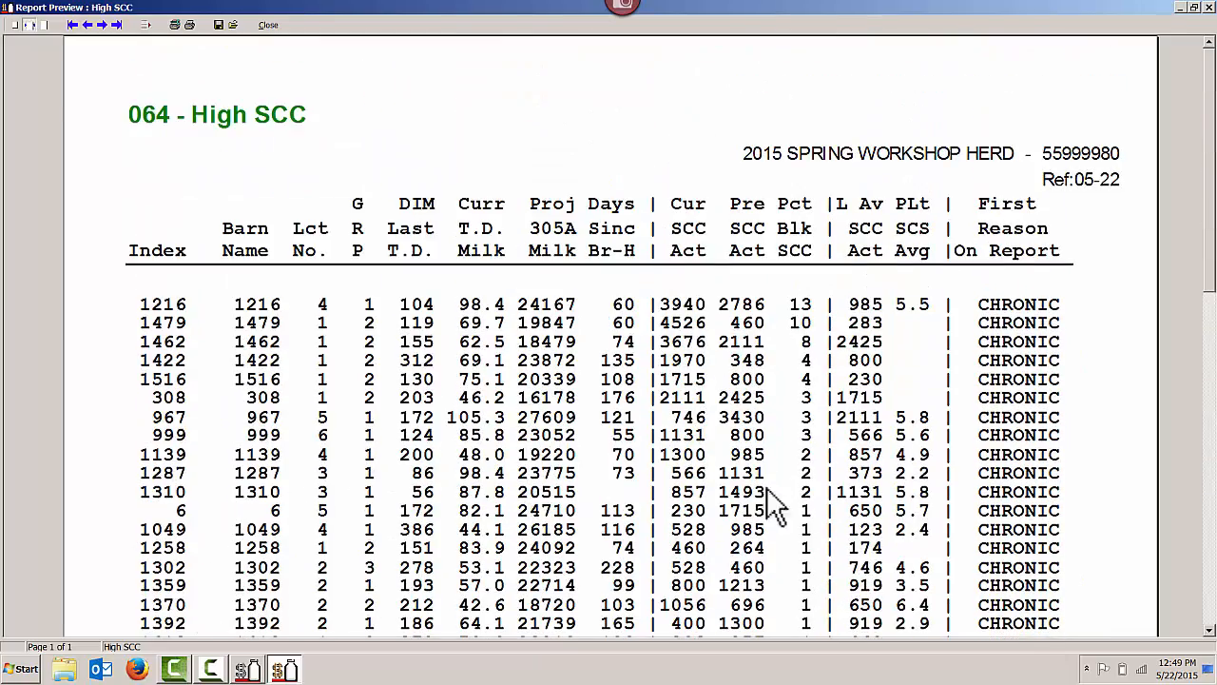
click(268, 26)
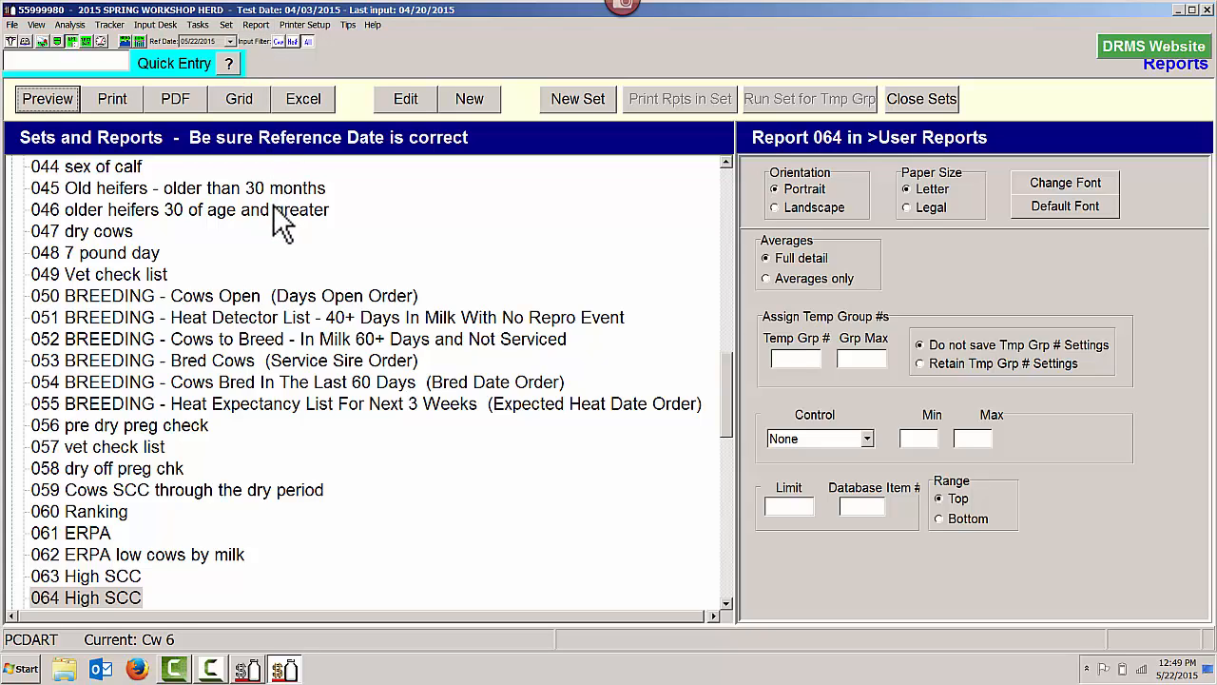
Limit report 064 to the top 20 animals by database item 255 and preview the shortened cow list with its averages
click(787, 509)
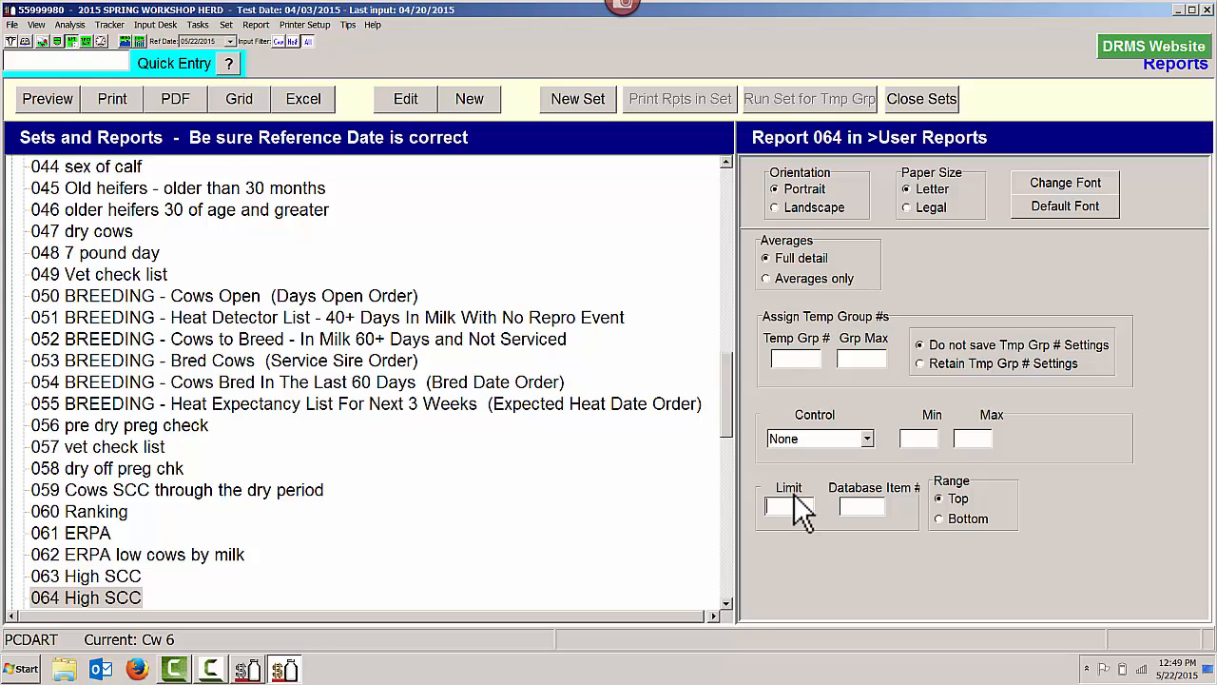
text(20)
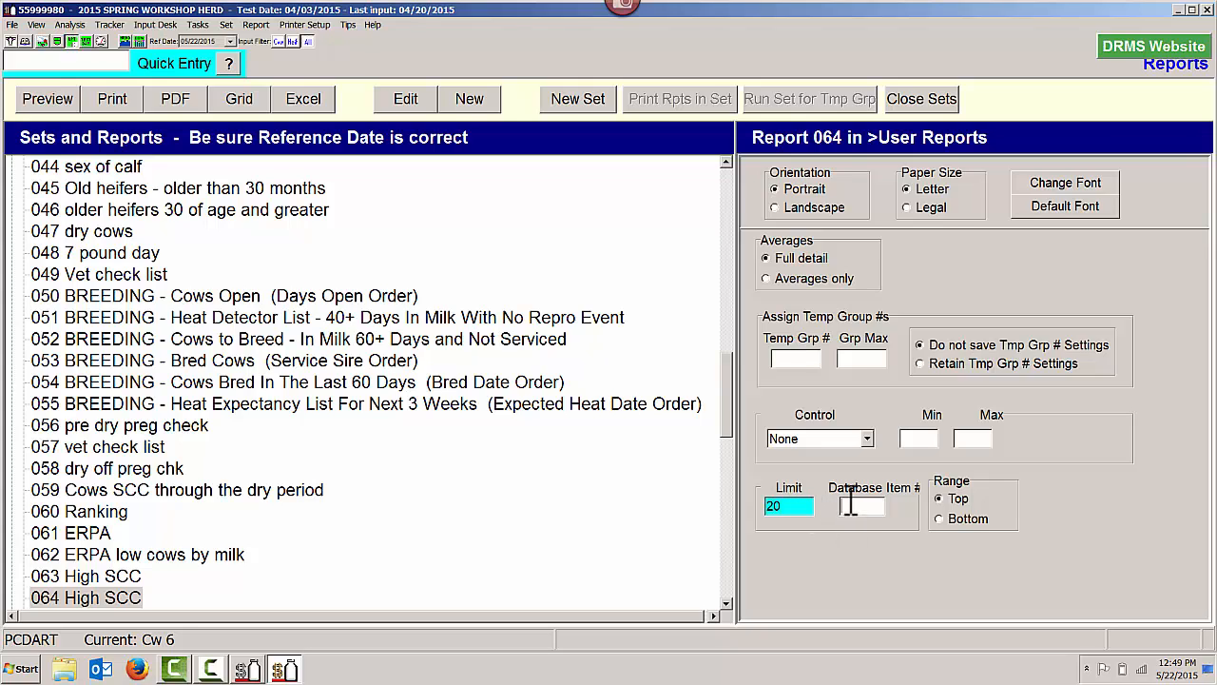
text(255)
click(55, 104)
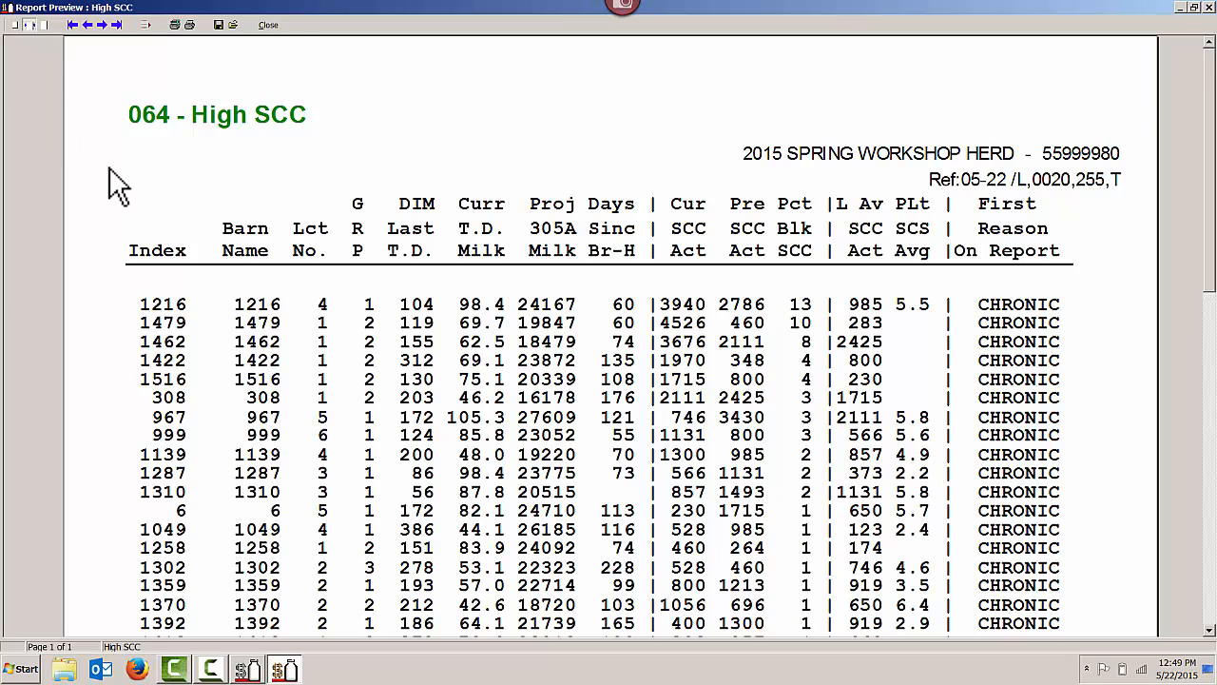
scroll(115, 185, down, 1)
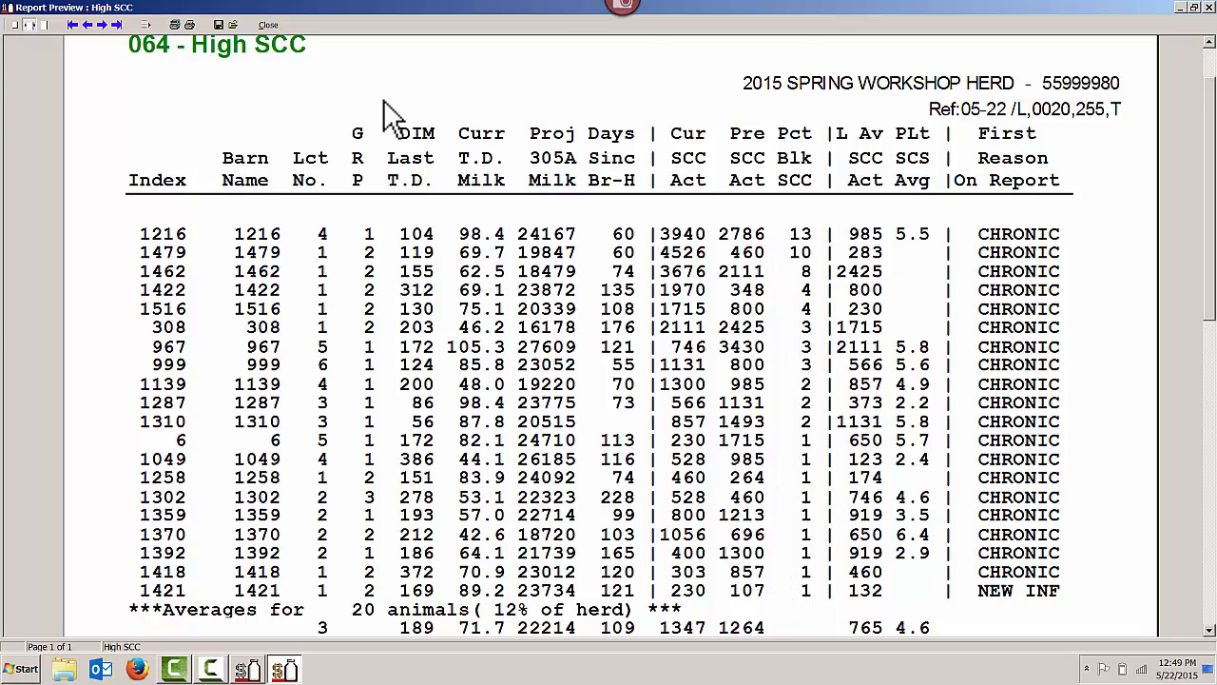
scroll(389, 95, up, 1)
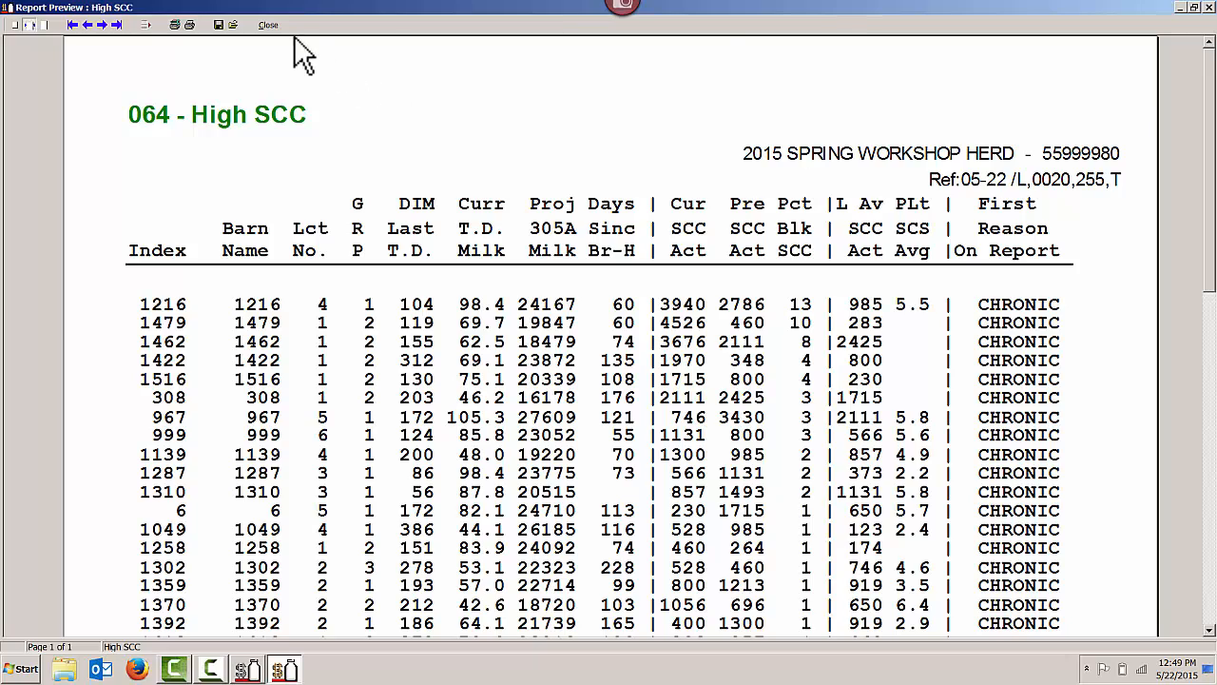